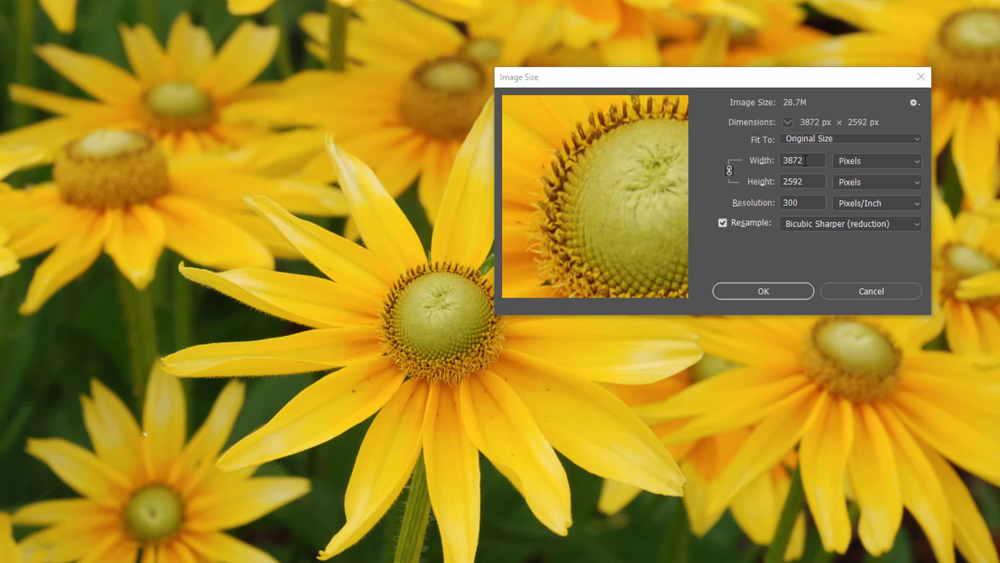
Resize the daisy photo to 1800 px wide (1205 px tall) with proportions kept linked.
double_click(795, 160)
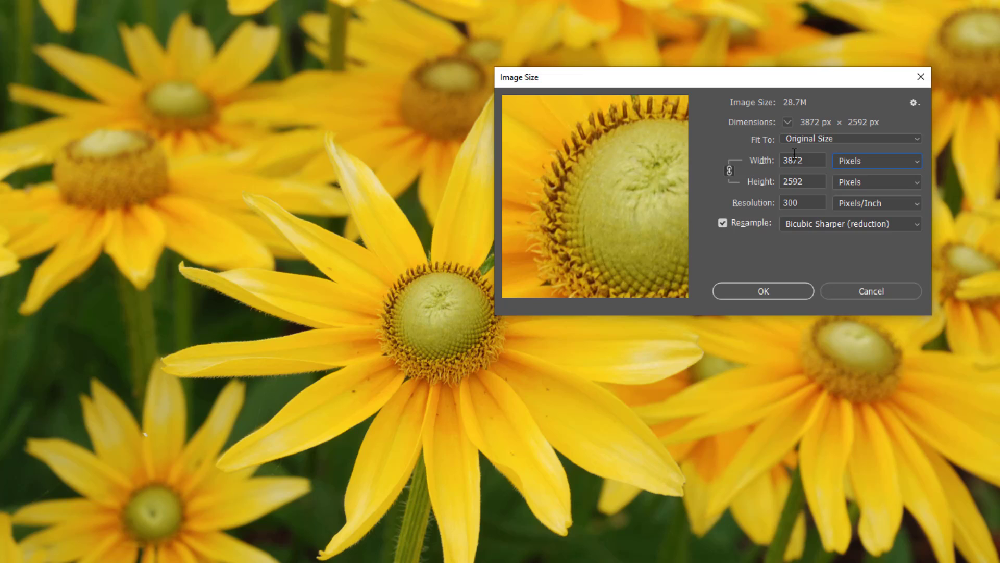
text(1800)
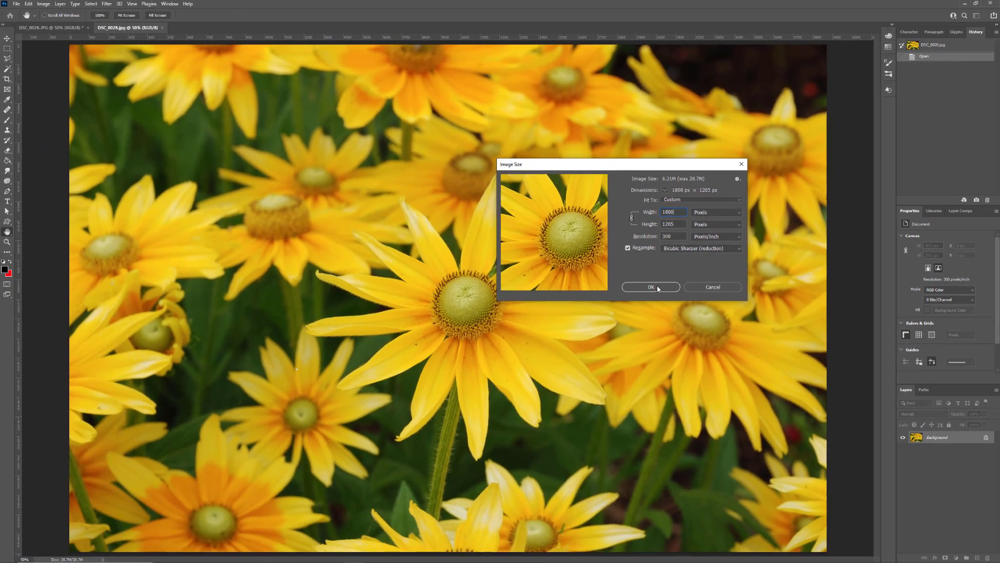
click(775, 292)
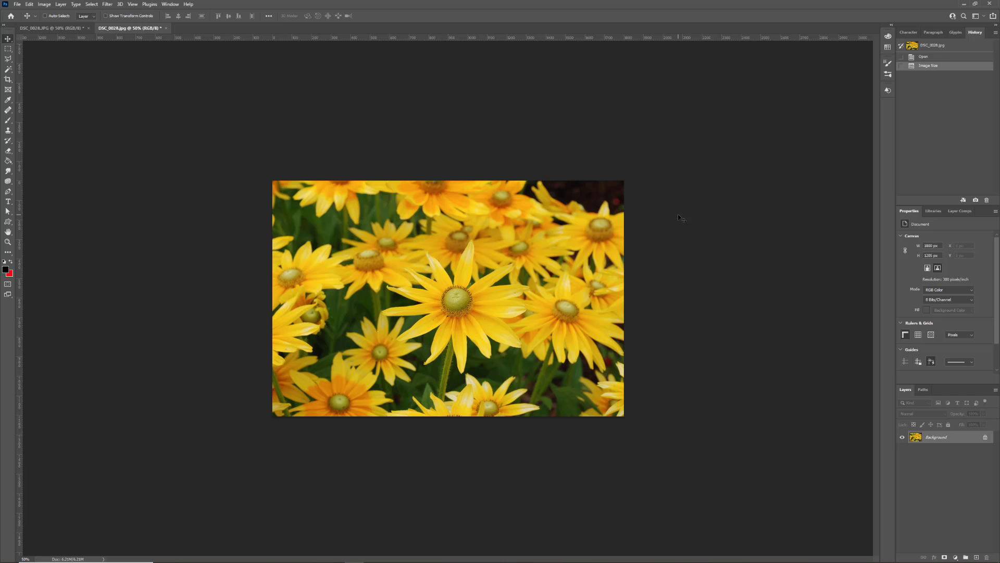
Zoom the resized daisy photo to 100% actual size with Ctrl+1.
key(ctrl+1)
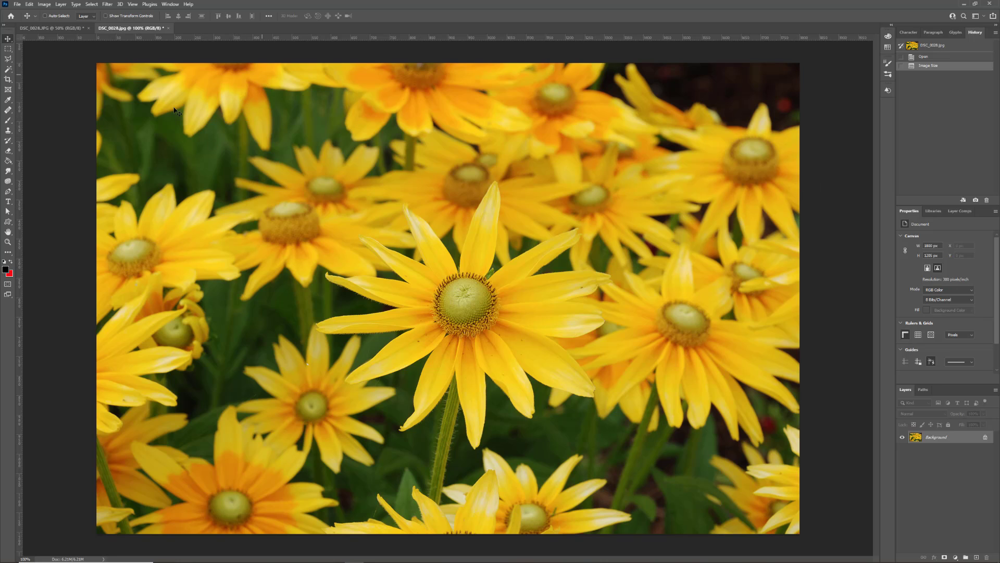
Crop off the top and bottom of the photo so it measures 1800 × 881 px.
click(8, 79)
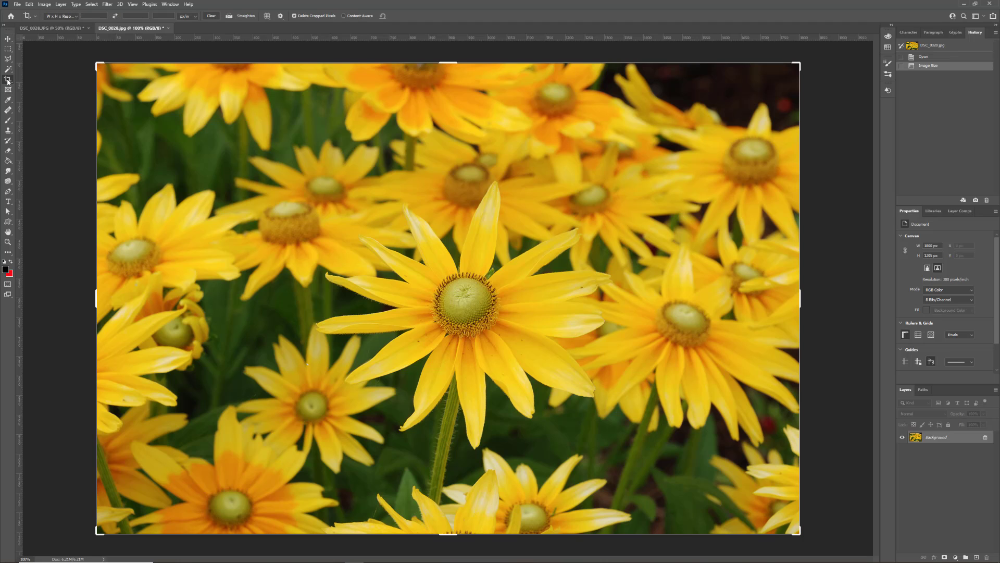
drag(447, 63, 451, 92)
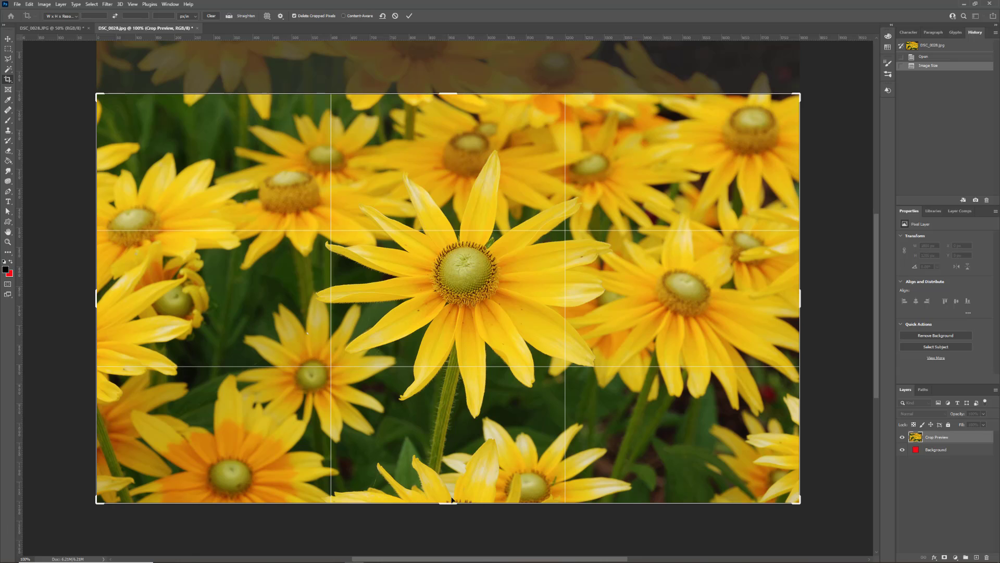
drag(447, 502, 449, 469)
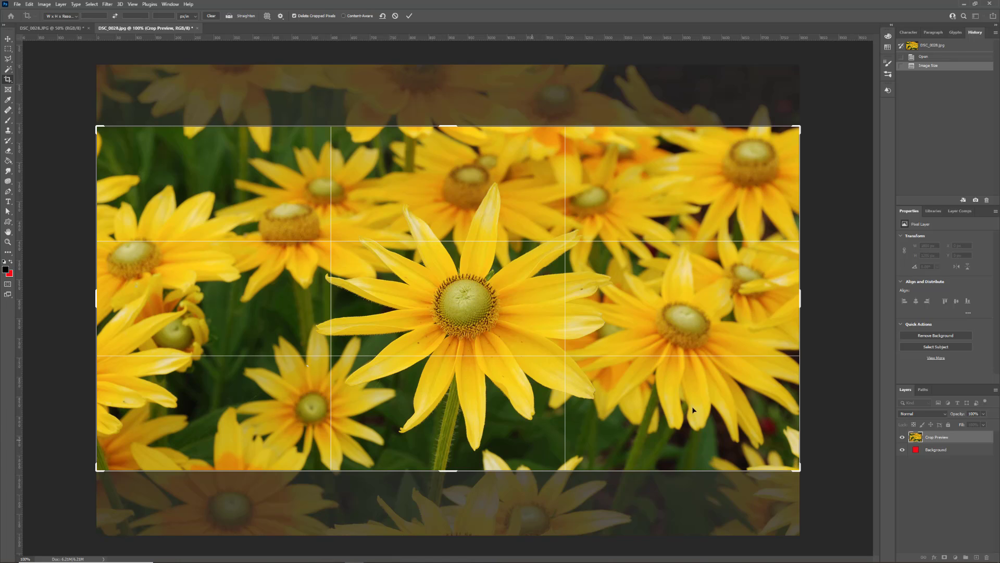
key(Return)
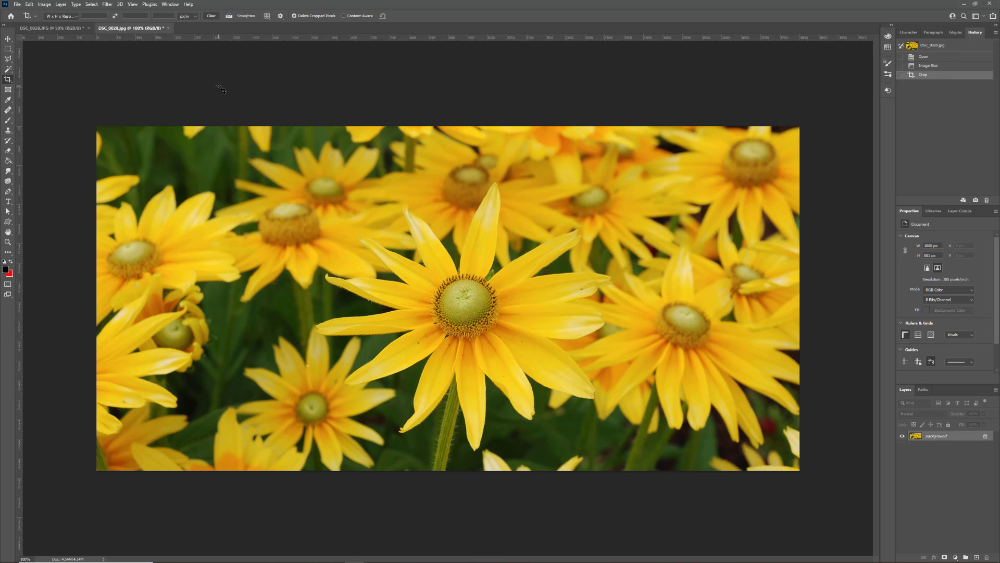
Open Save for Web (Legacy) for the cropped photo with Ctrl+Alt+Shift+S.
click(17, 4)
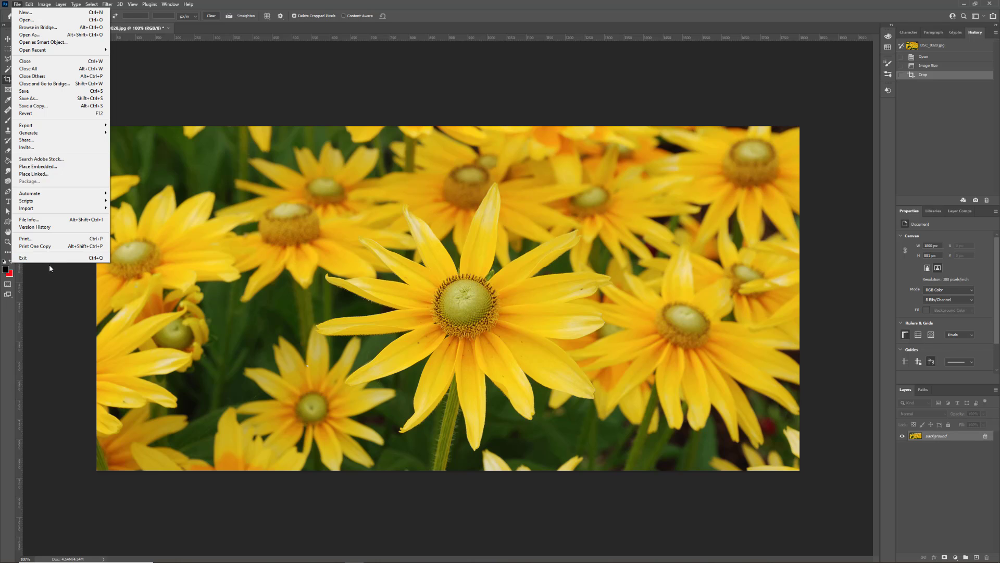
click(189, 86)
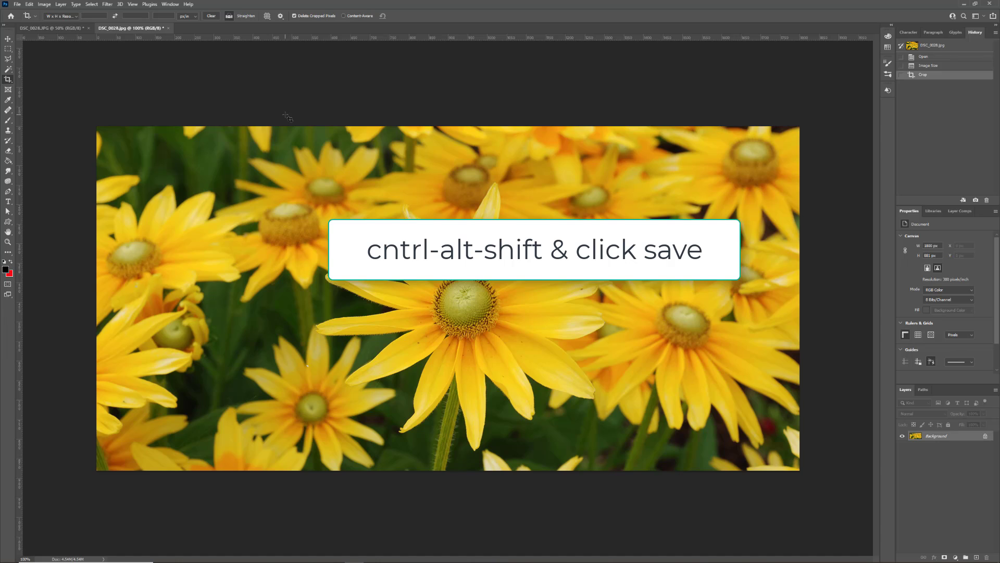
key(ctrl+alt+shift+s)
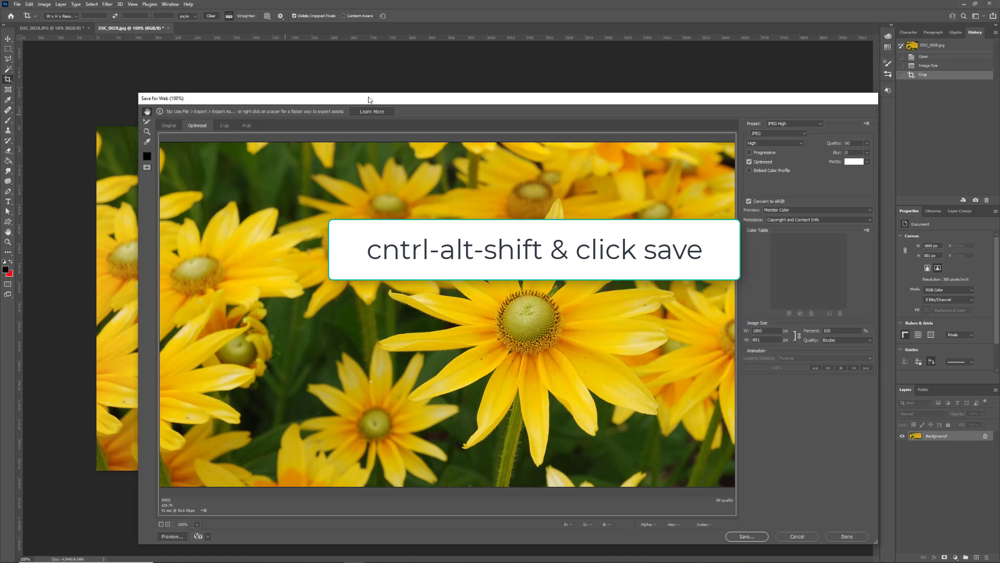
View the Original, Optimized, then 2-Up previews and pan both to centre the main flower.
drag(432, 99, 421, 81)
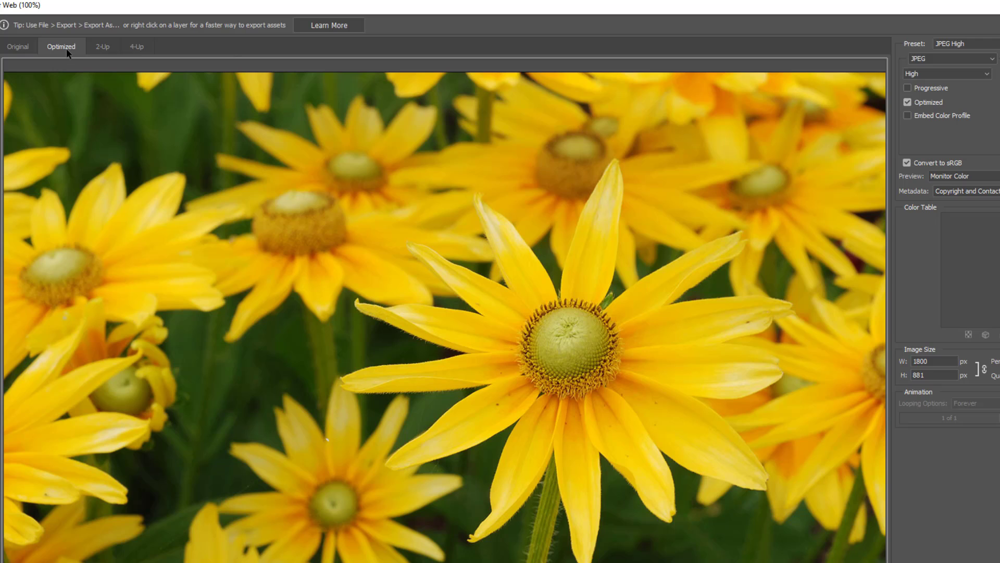
click(11, 49)
click(70, 51)
click(102, 48)
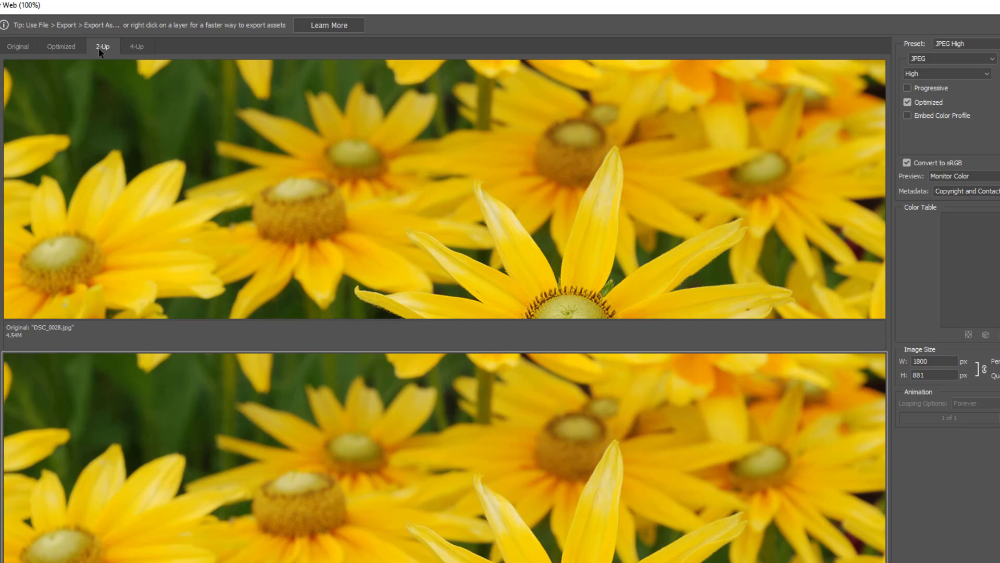
drag(592, 224, 522, 155)
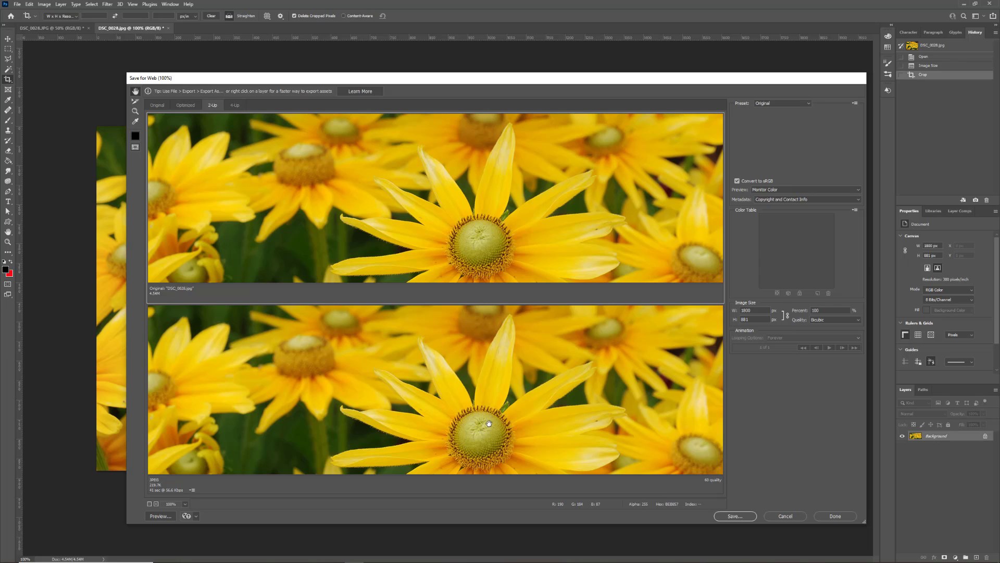
drag(488, 423, 490, 374)
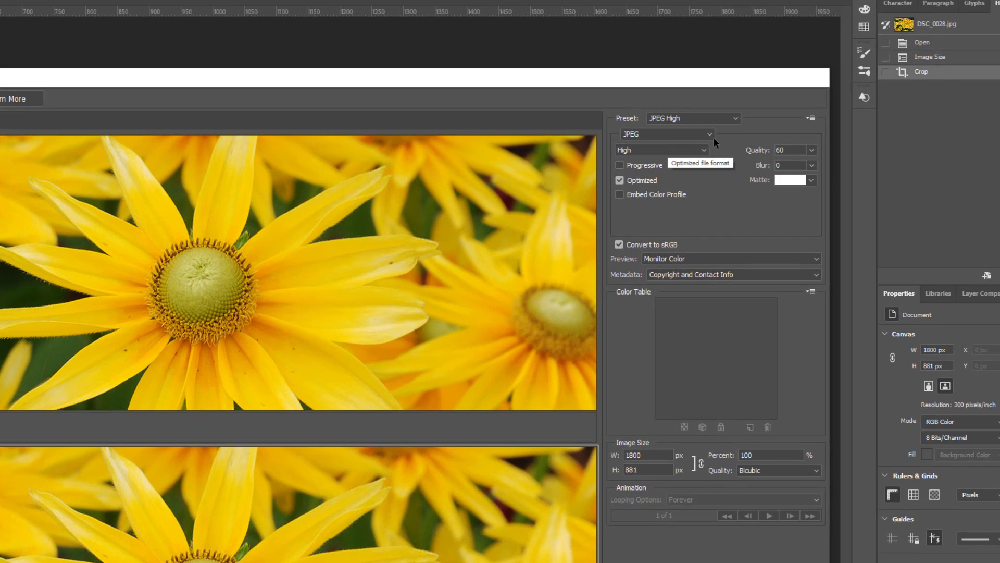
Keep JPEG High, drag the quality down to 0, and zoom previews into the flower centre.
click(710, 134)
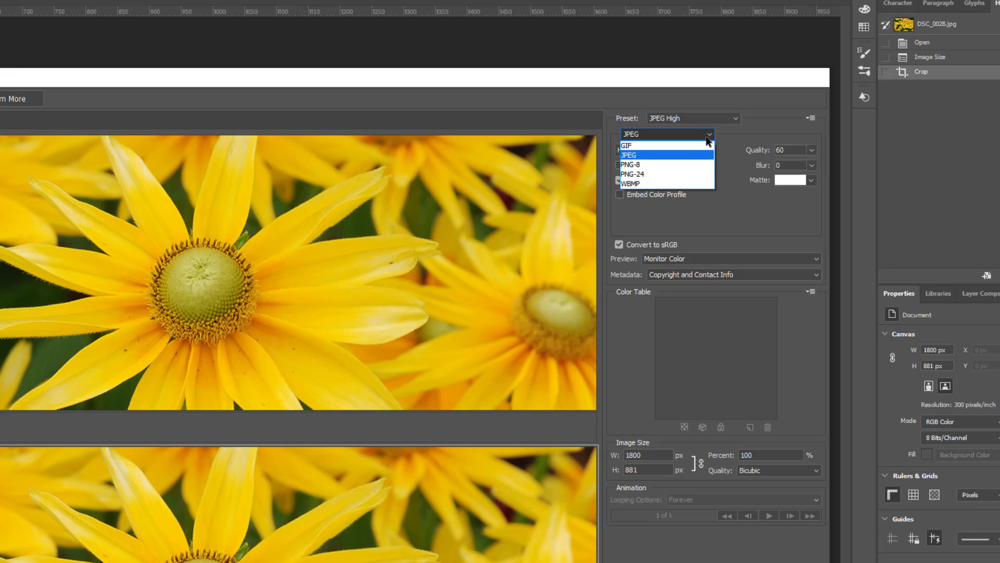
click(649, 159)
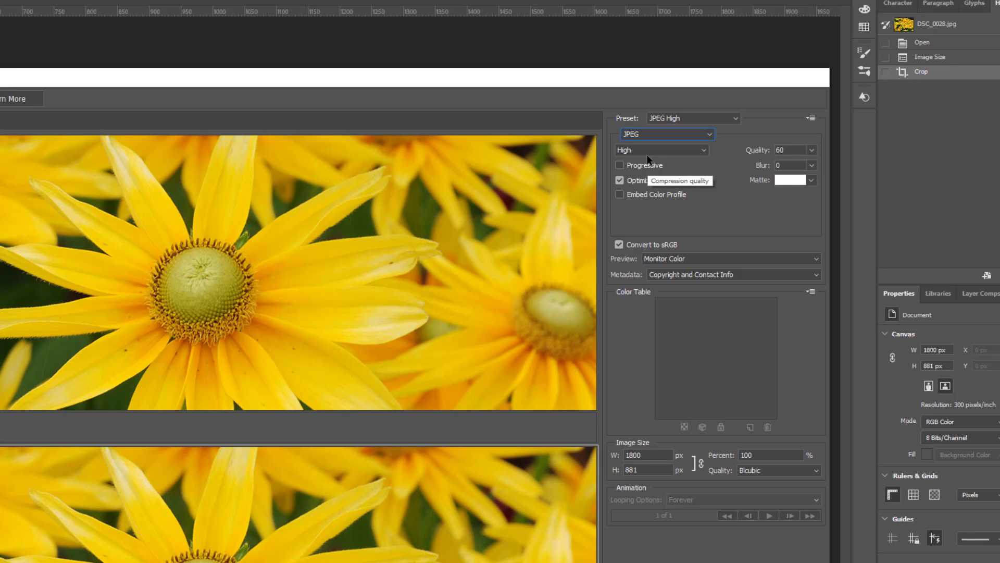
click(704, 150)
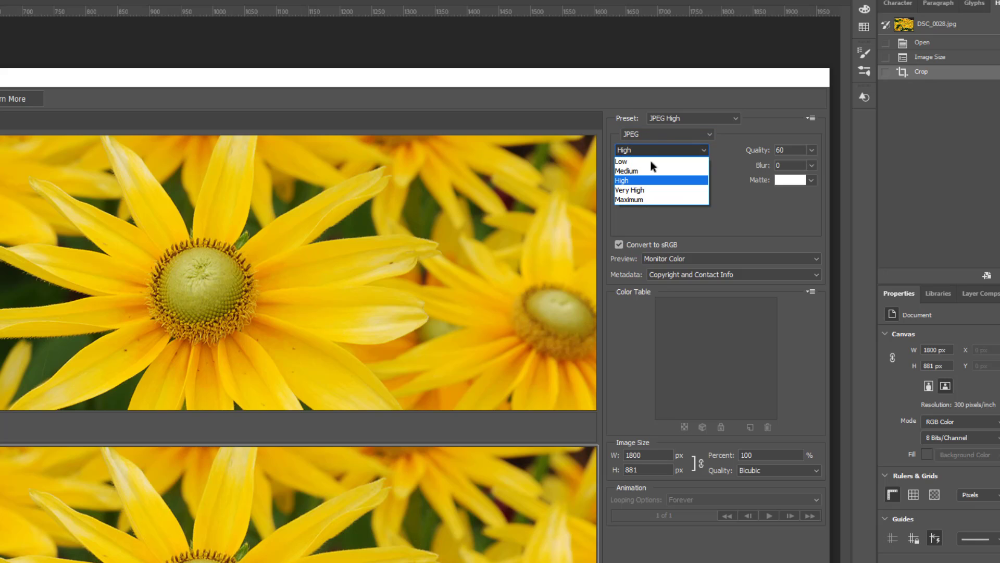
click(751, 212)
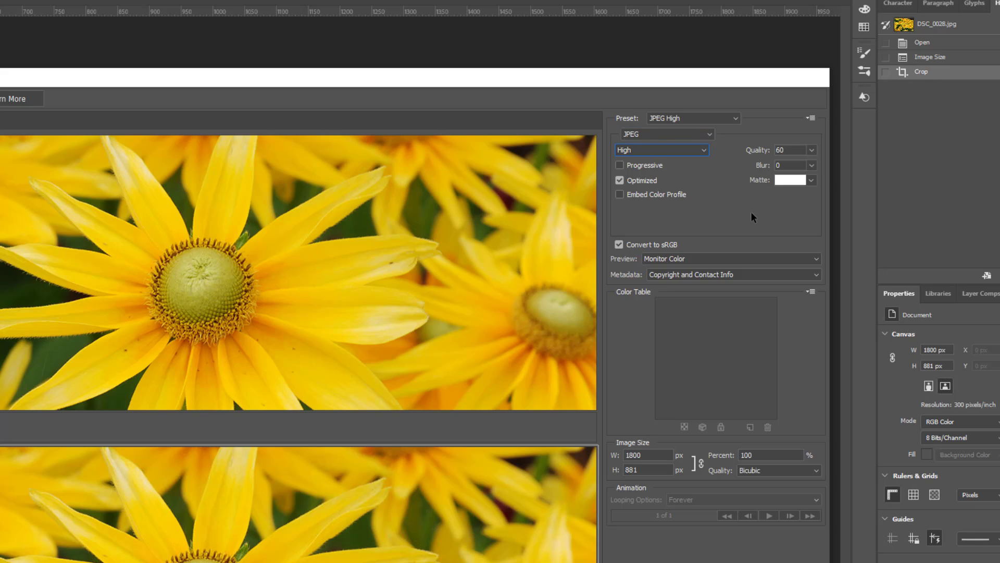
click(812, 151)
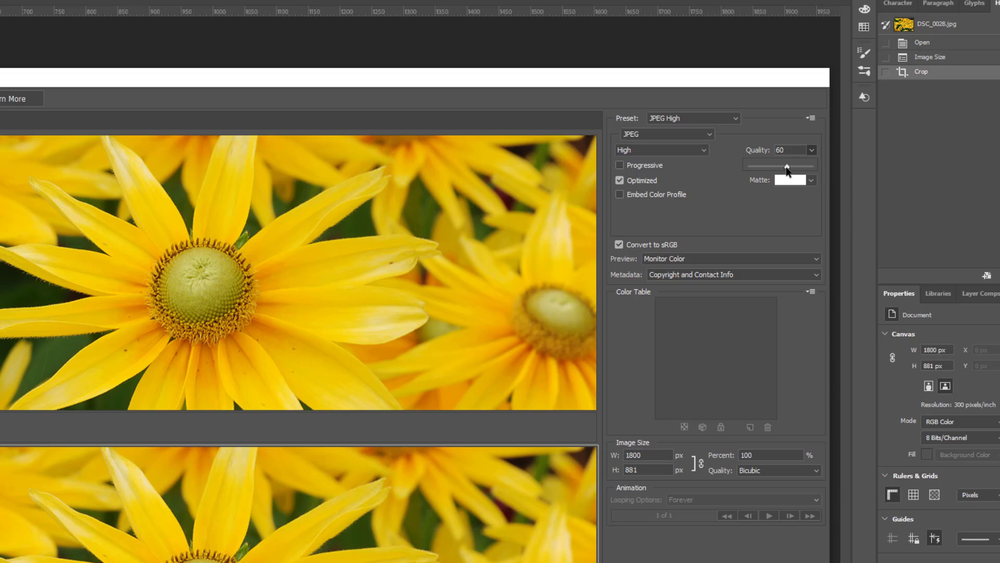
drag(787, 167, 770, 167)
drag(771, 167, 711, 167)
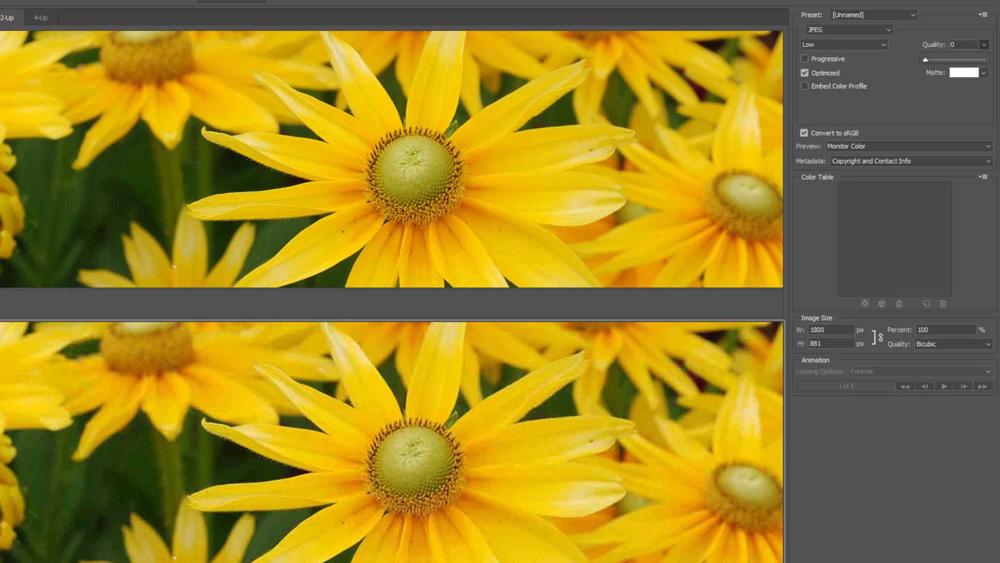
click(445, 438)
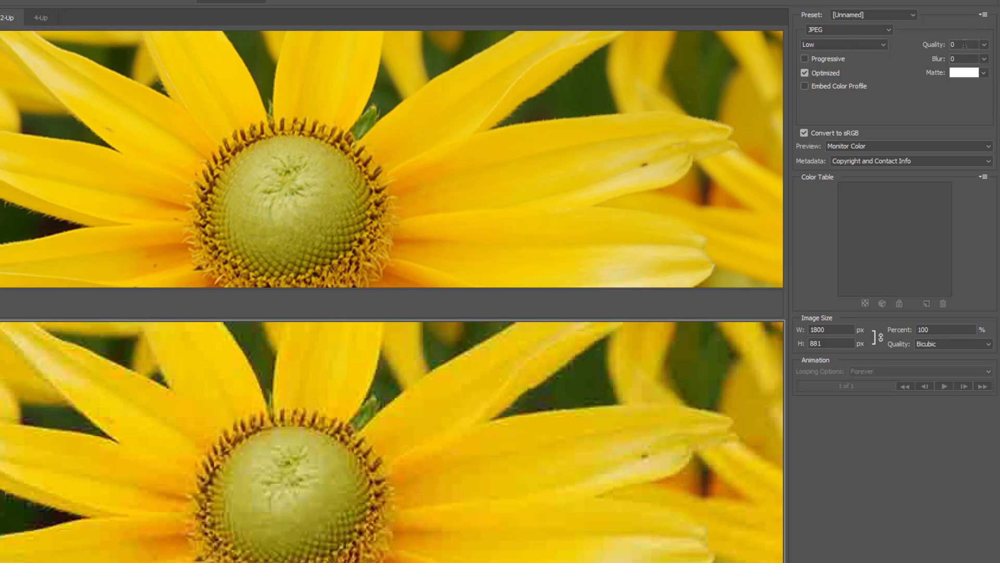
Try JPEG quality 28, 41, 100, 78 and 64, then settle on quality 60.
click(984, 45)
drag(925, 59, 942, 60)
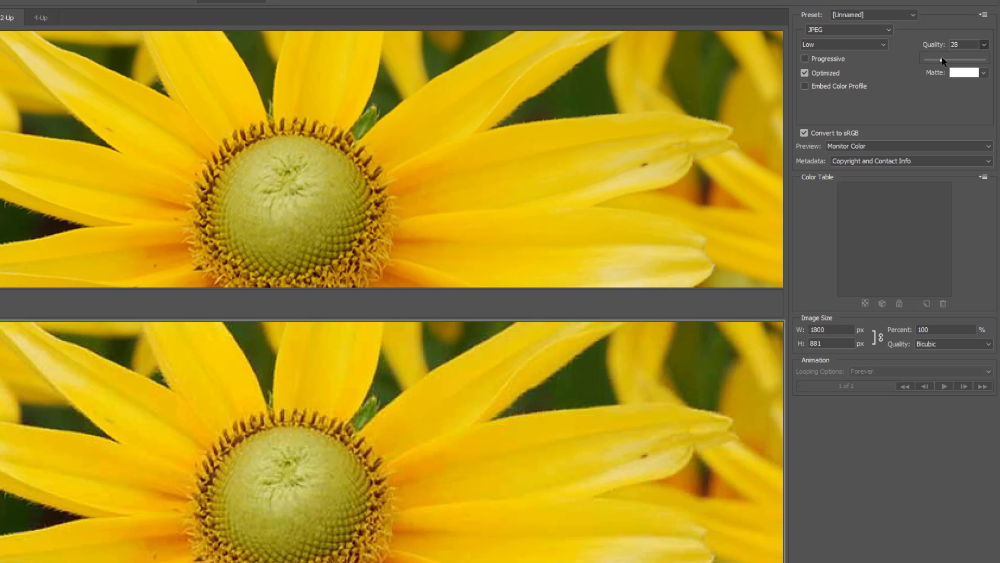
drag(942, 60, 985, 60)
drag(985, 61, 964, 61)
drag(964, 61, 963, 62)
click(428, 380)
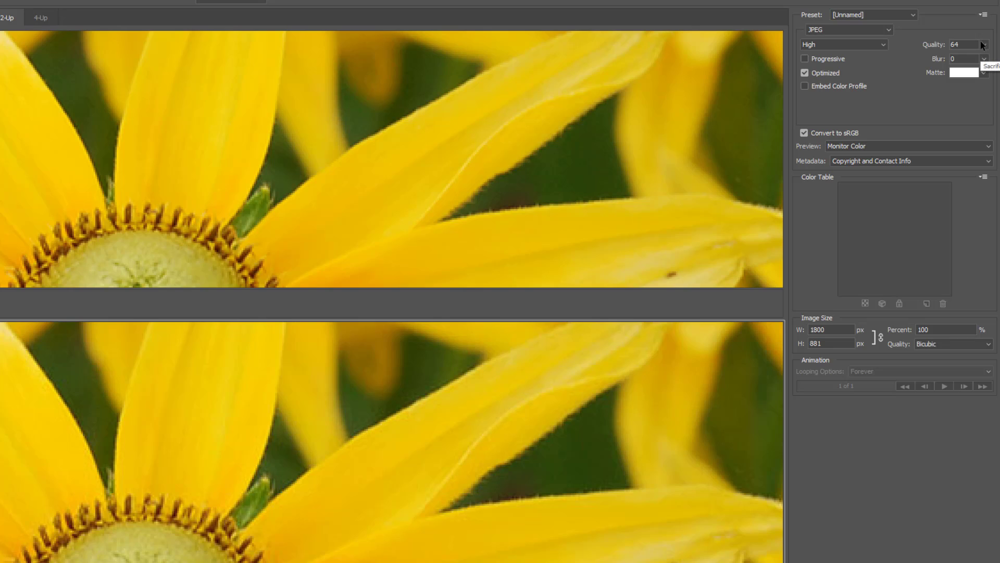
click(984, 44)
drag(963, 63, 961, 62)
drag(962, 62, 962, 62)
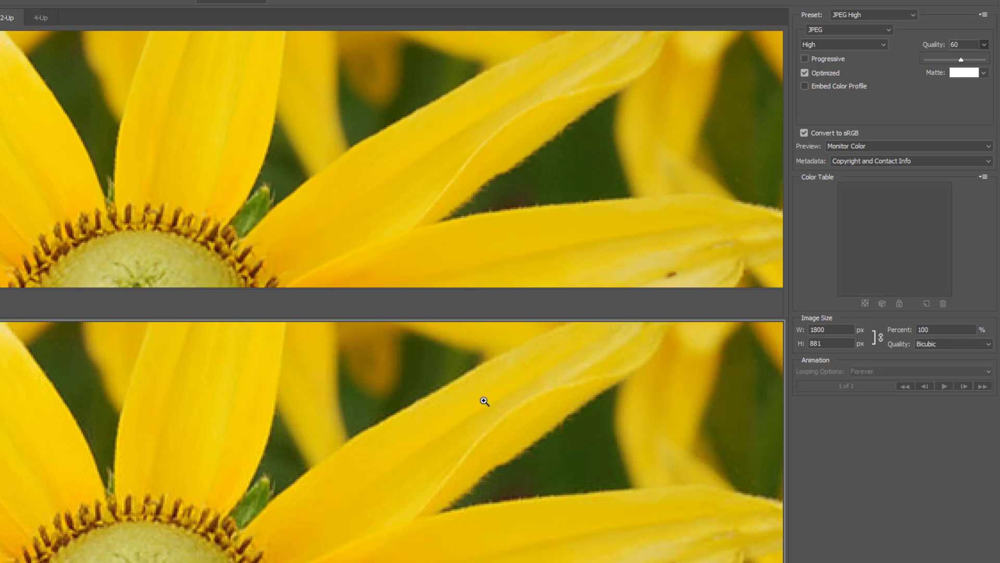
click(436, 395)
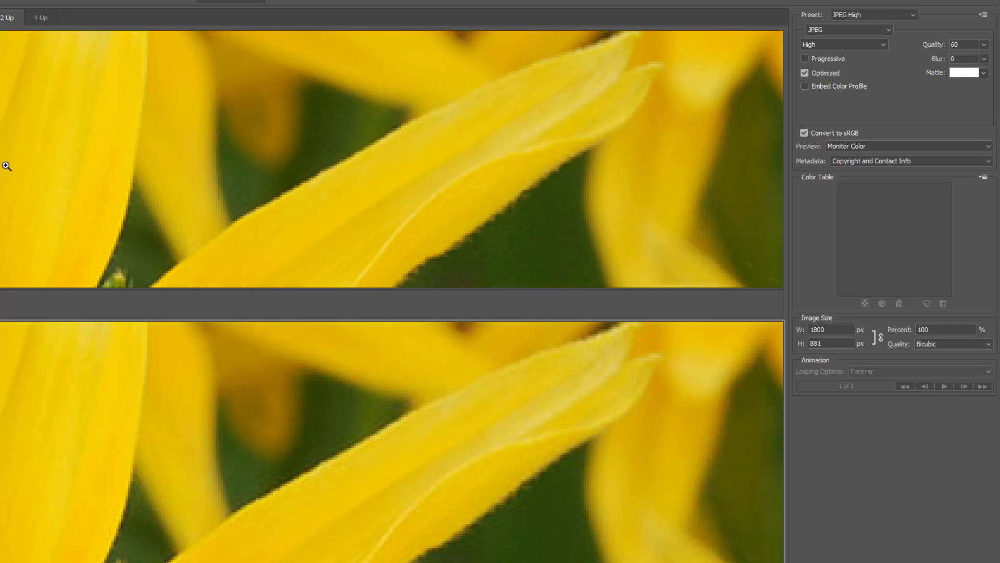
alt+click(447, 380)
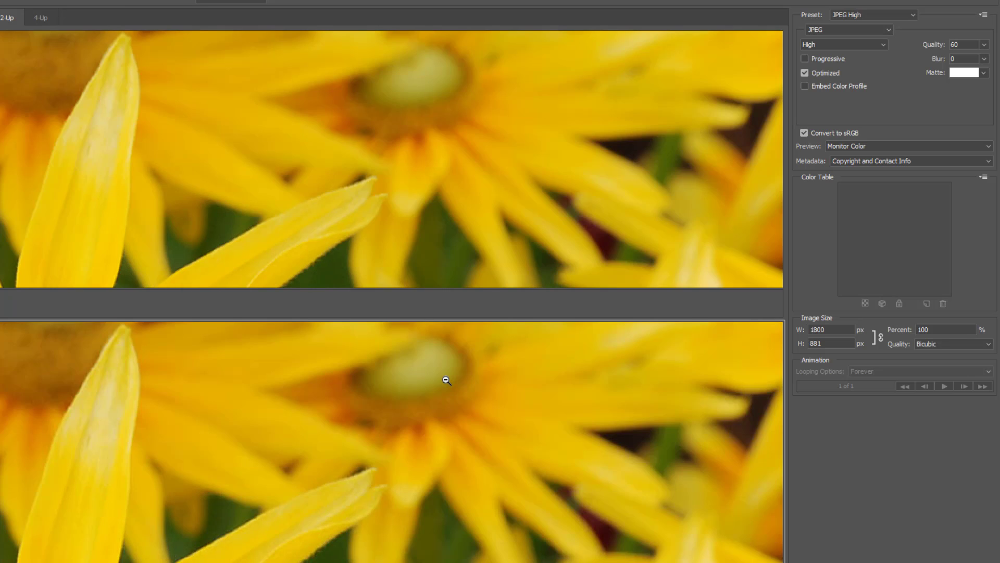
alt+click(446, 380)
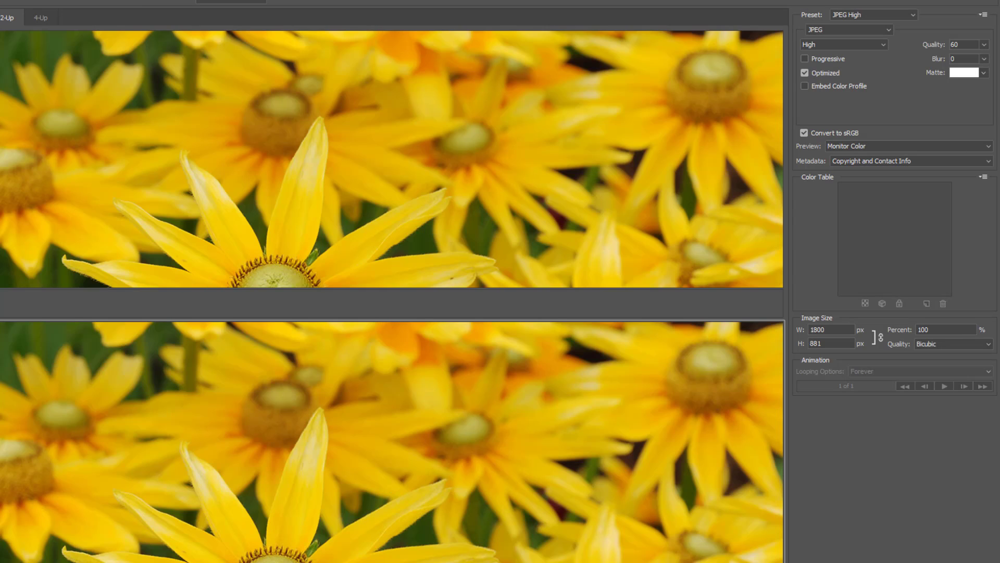
drag(428, 411, 438, 319)
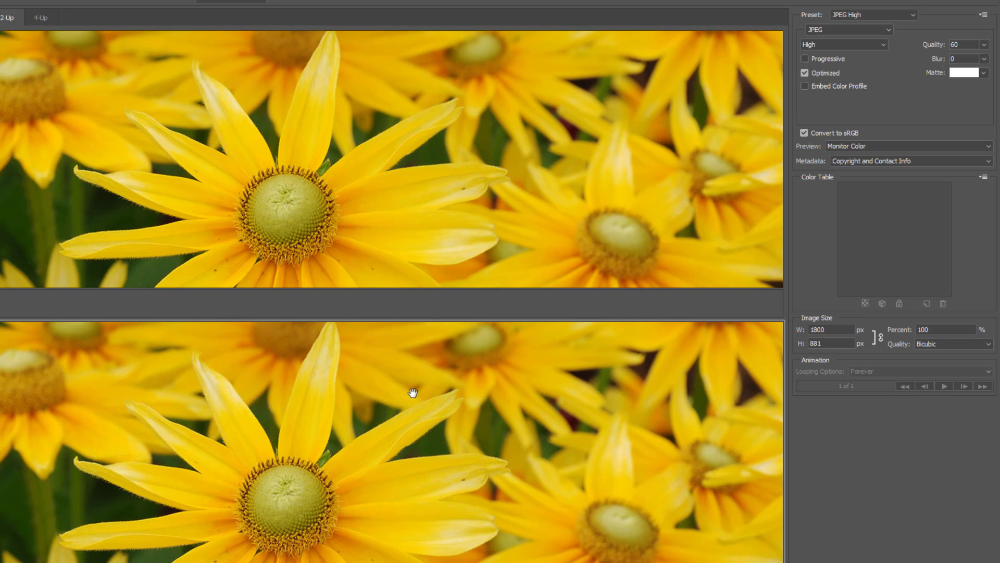
drag(413, 395, 442, 351)
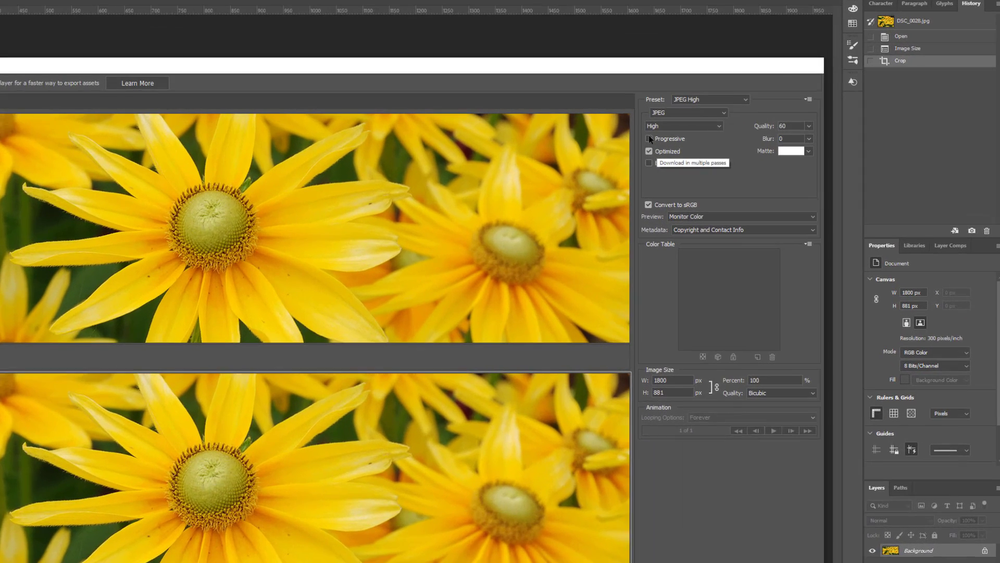
click(649, 138)
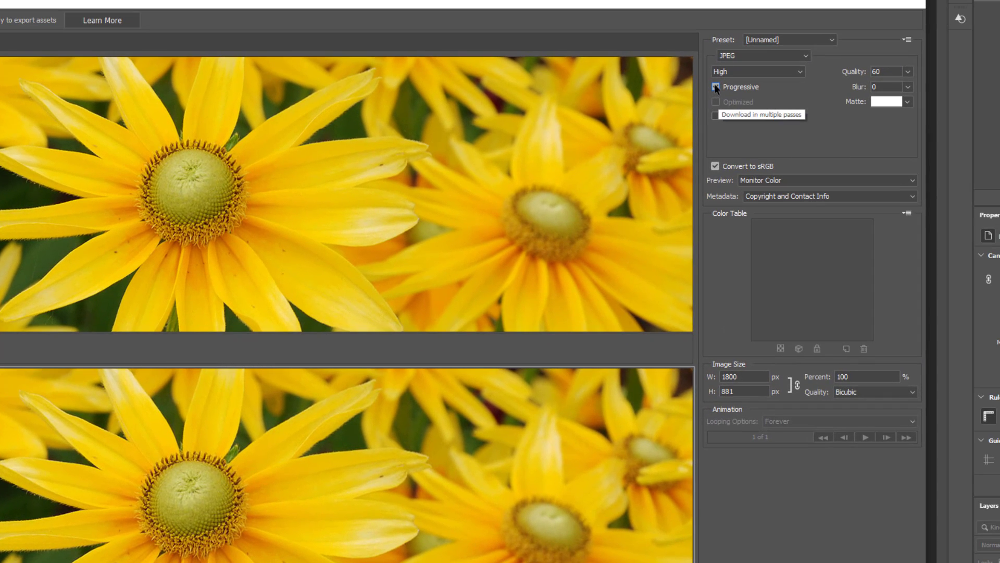
click(715, 87)
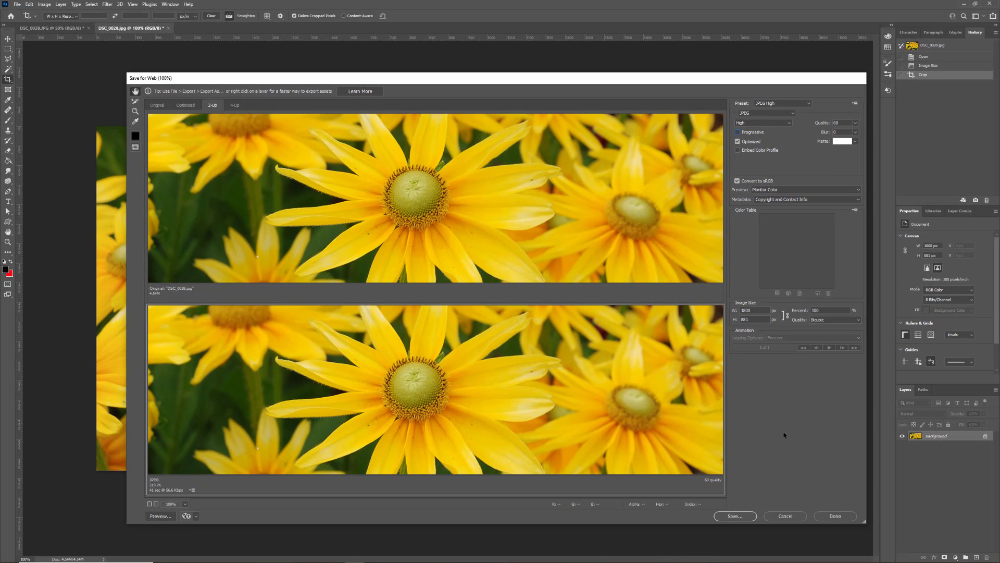
Save the optimized JPEG into image-optimization-demo under a new descriptive file name.
click(735, 517)
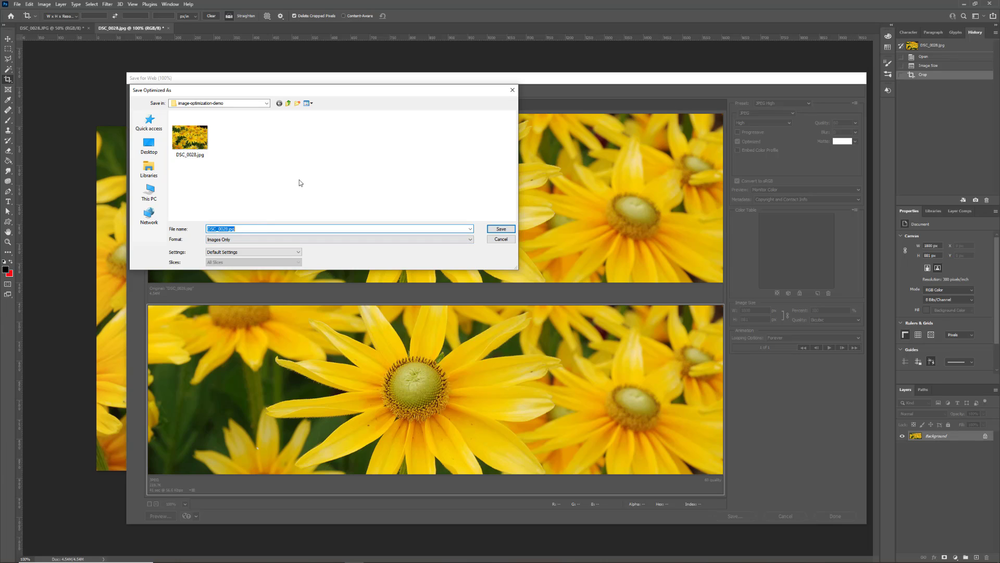
text(yellow-flowers)
click(501, 229)
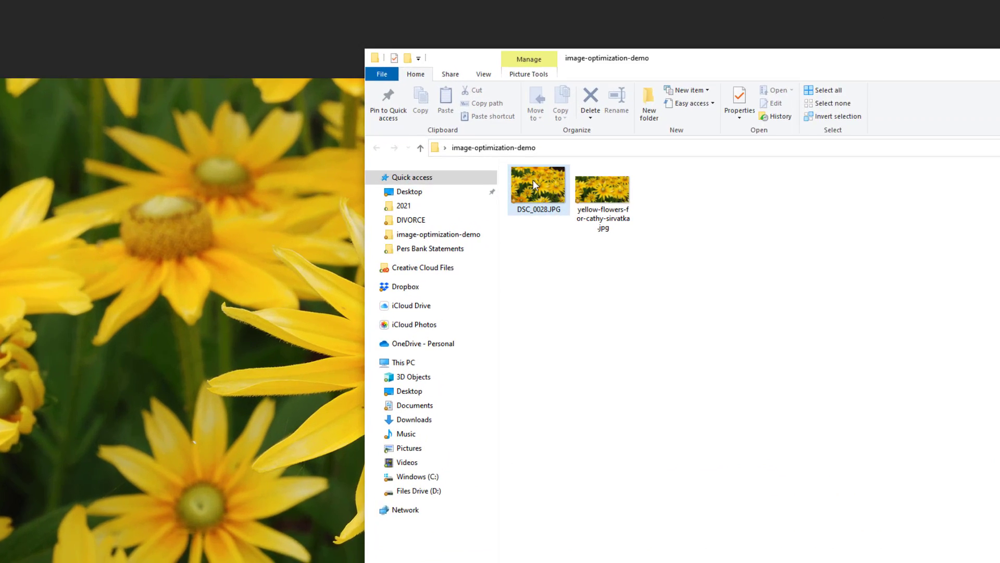
Check the Explorer thumbnail details to confirm the saved JPEG is 1800 x 881 and 220 KB.
mouse_move(530, 193)
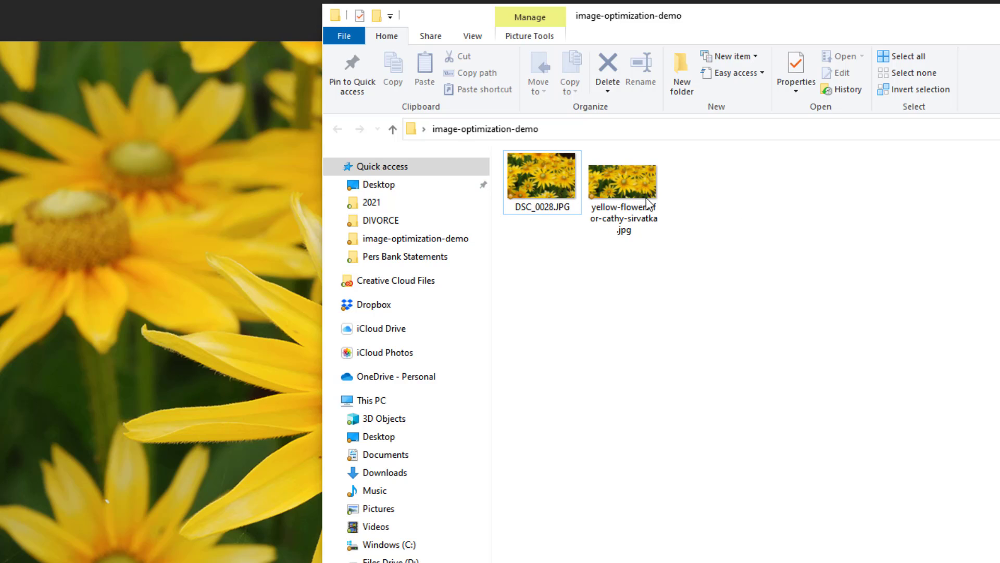
mouse_move(623, 173)
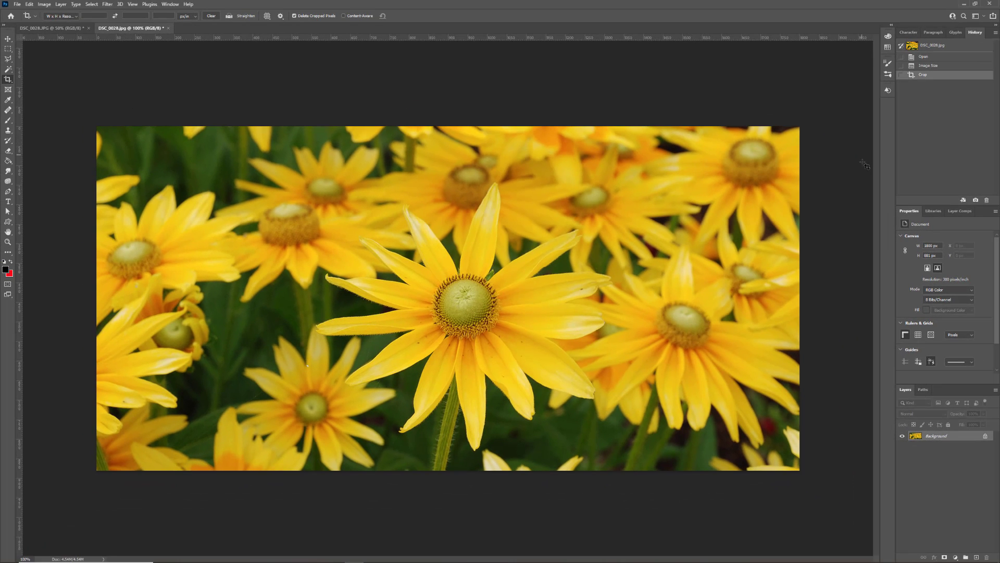
click(929, 66)
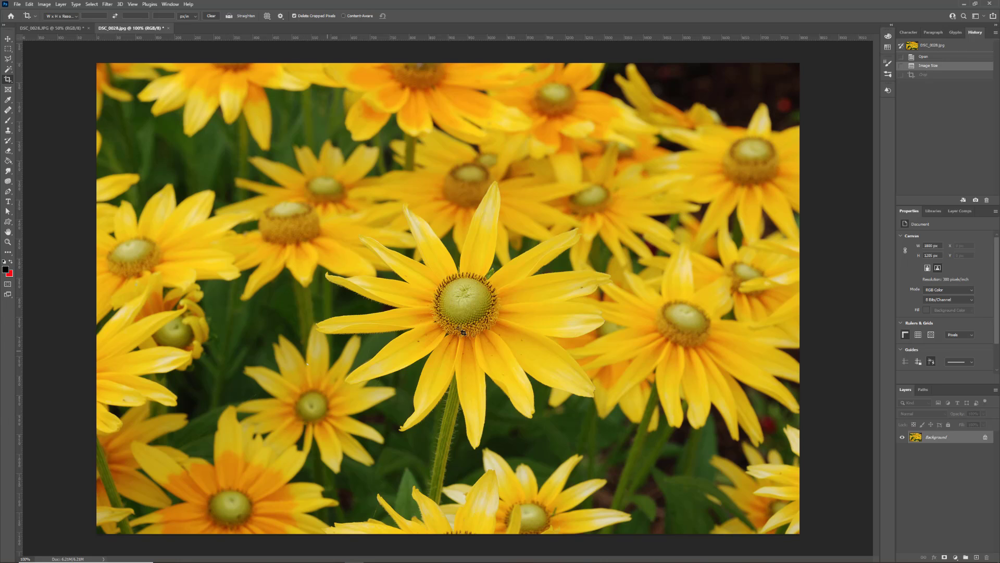
click(938, 75)
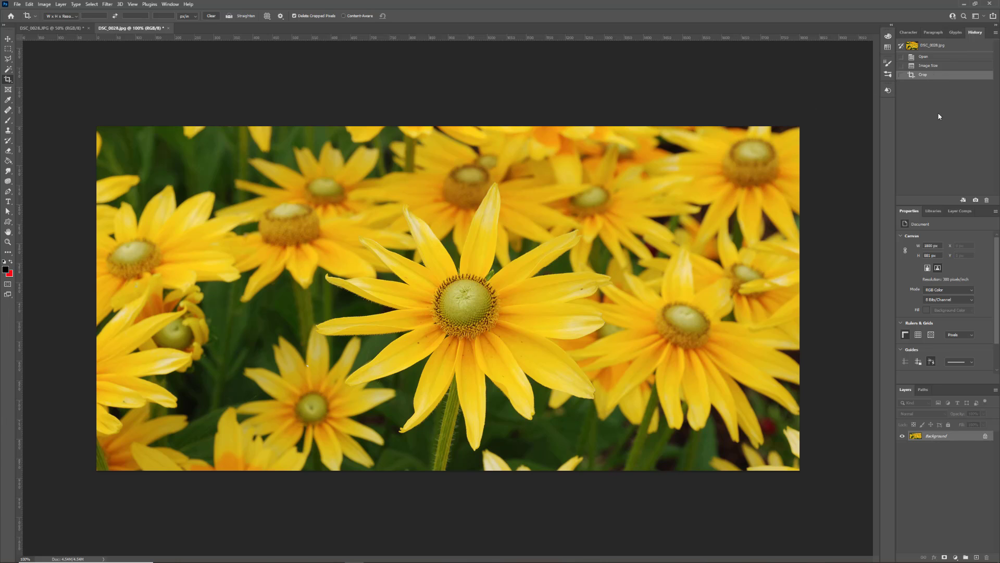
Check the saved 220 KB JPEG in the demo folder, then bring up TinyPNG in Chrome.
key(alt+Tab)
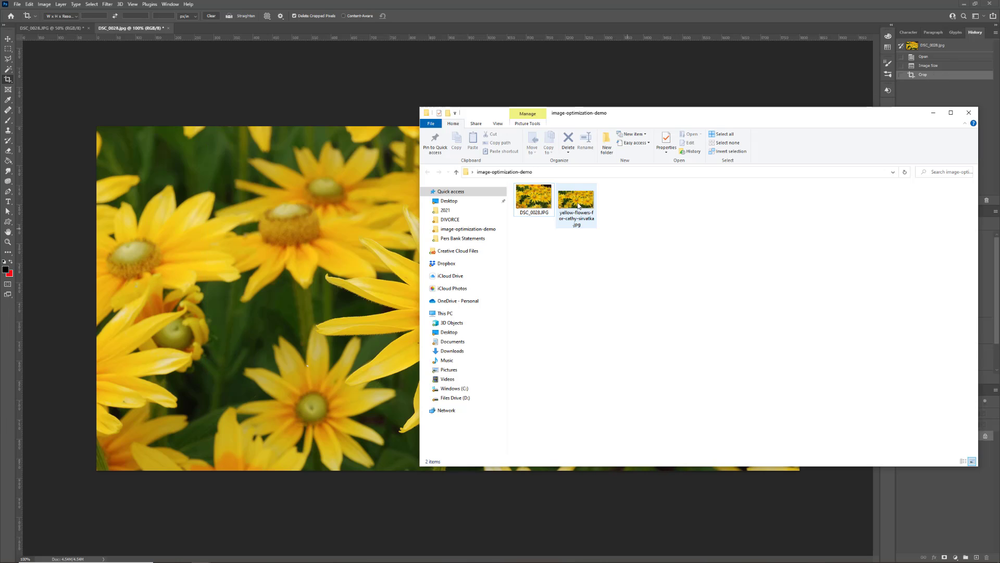
mouse_move(577, 204)
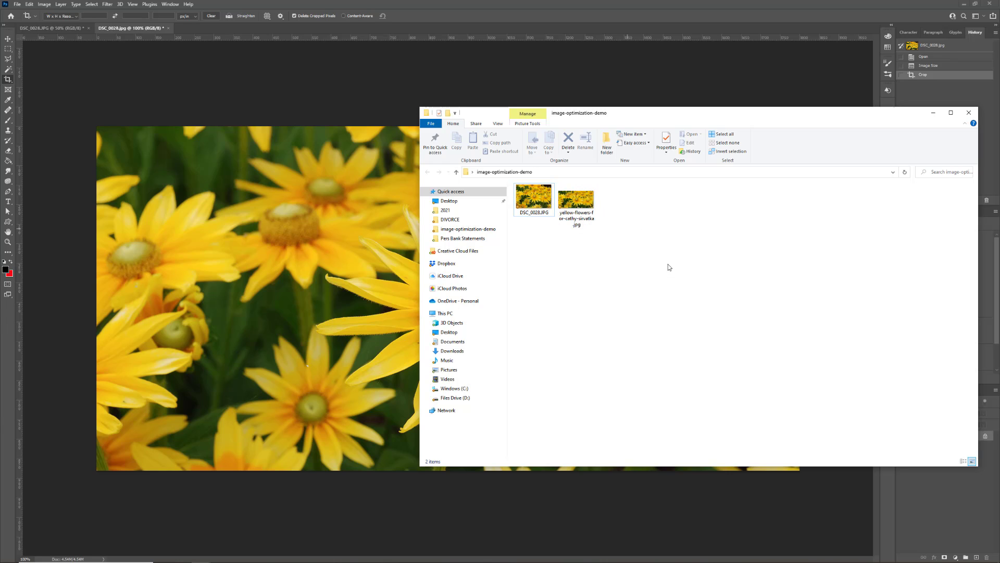
key(alt+Tab)
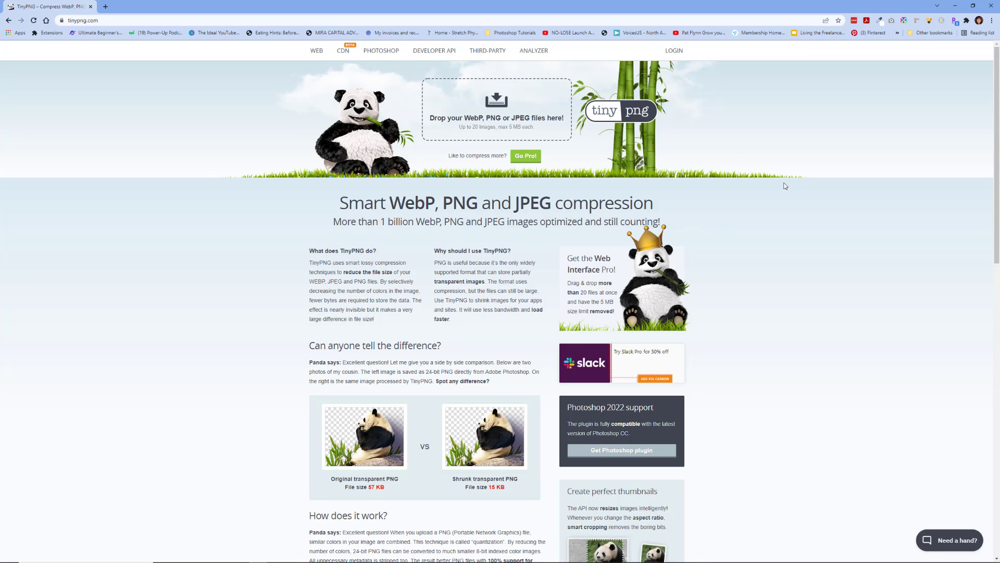
Drag the yellow-flowers JPEG onto TinyPNG, compressing it from 226.9 KB to 178.4 KB.
key(alt+Tab)
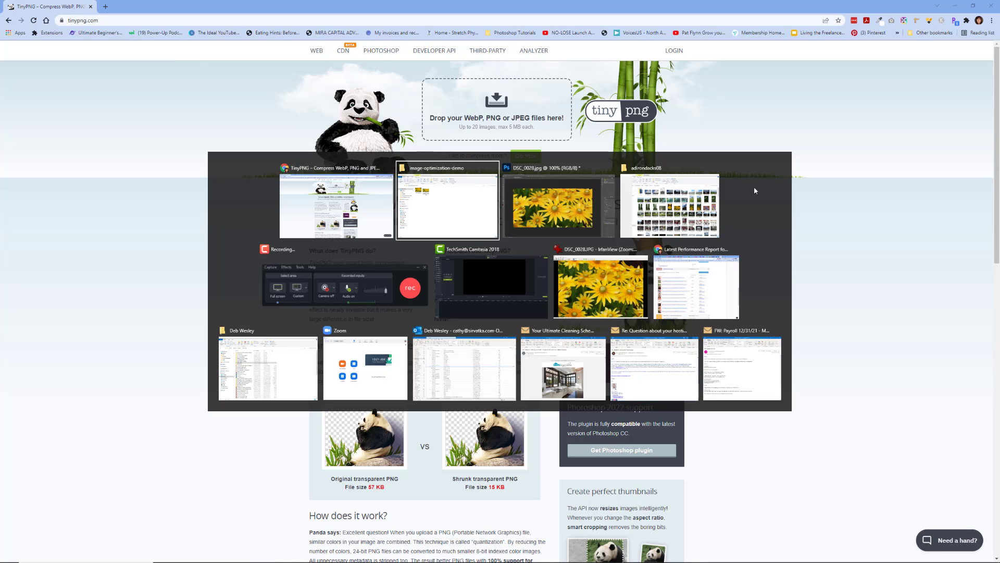
drag(735, 122, 404, 188)
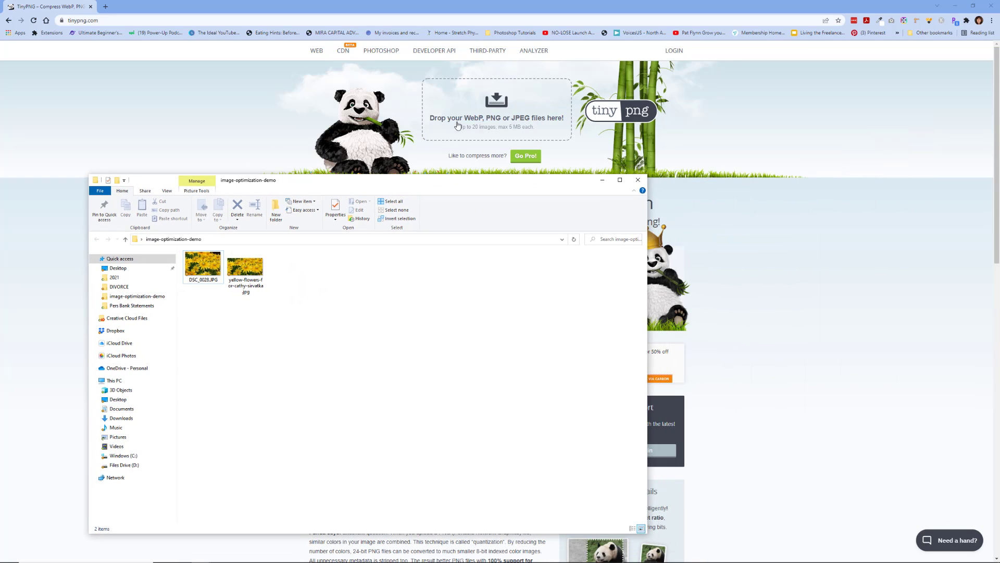
click(242, 266)
drag(242, 266, 477, 131)
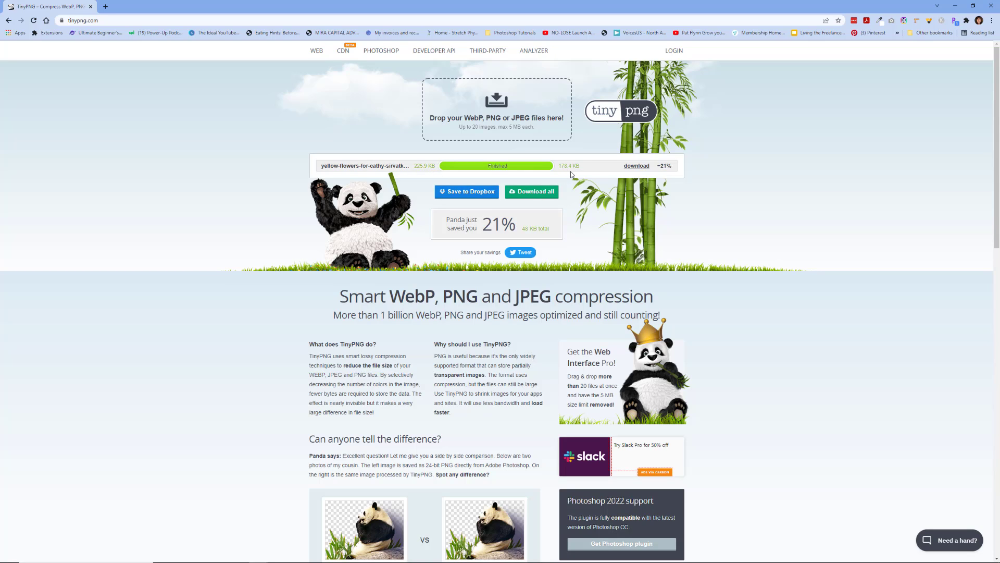
Download the TinyPNG-compressed yellow flowers JPEG and show it in the Downloads folder.
click(636, 167)
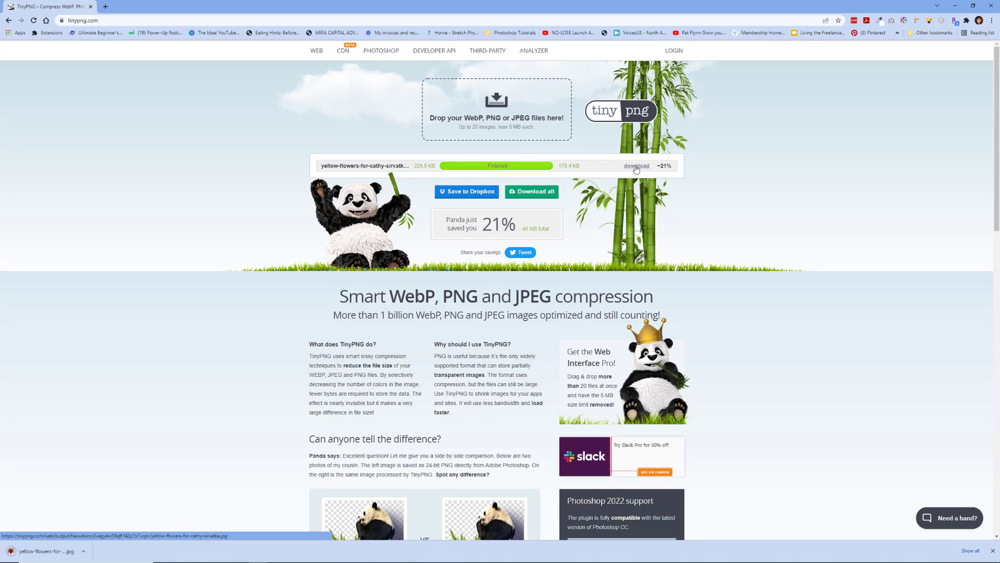
right_click(57, 551)
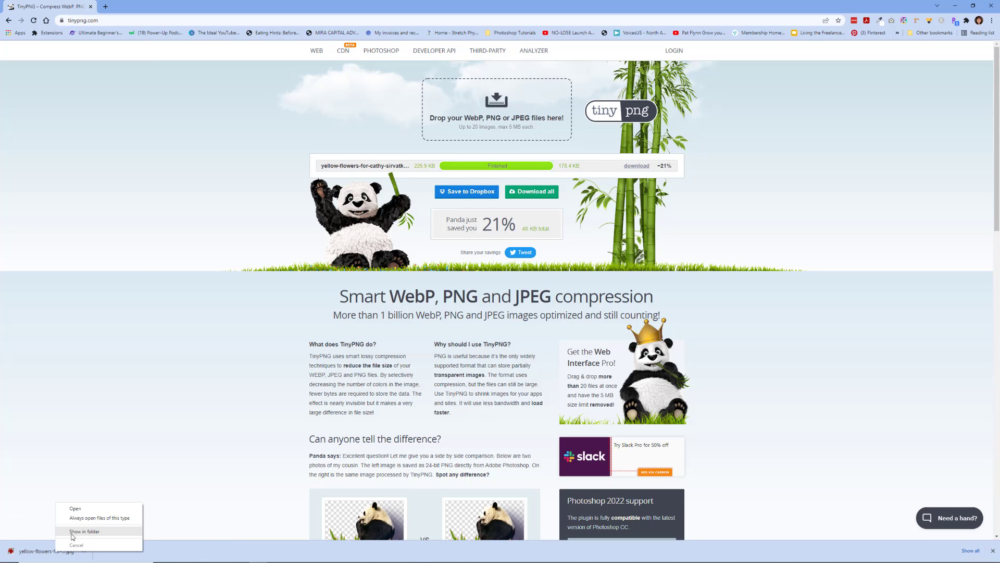
click(72, 532)
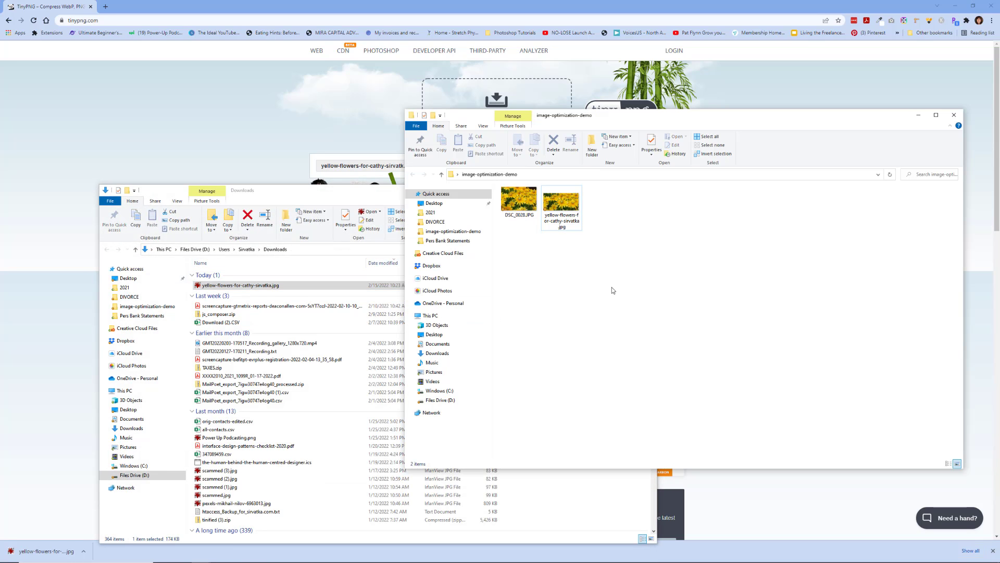
Rename the Photoshop-exported daisy JPEG by adding '-psd' before the .jpg extension.
click(571, 223)
click(572, 223)
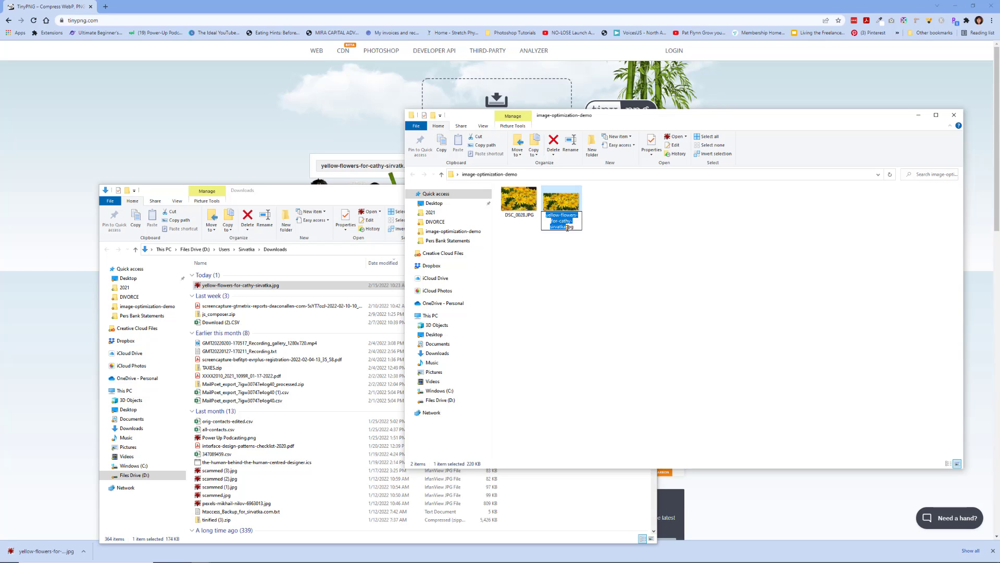
click(567, 227)
text(-p)
text(sd)
key(Return)
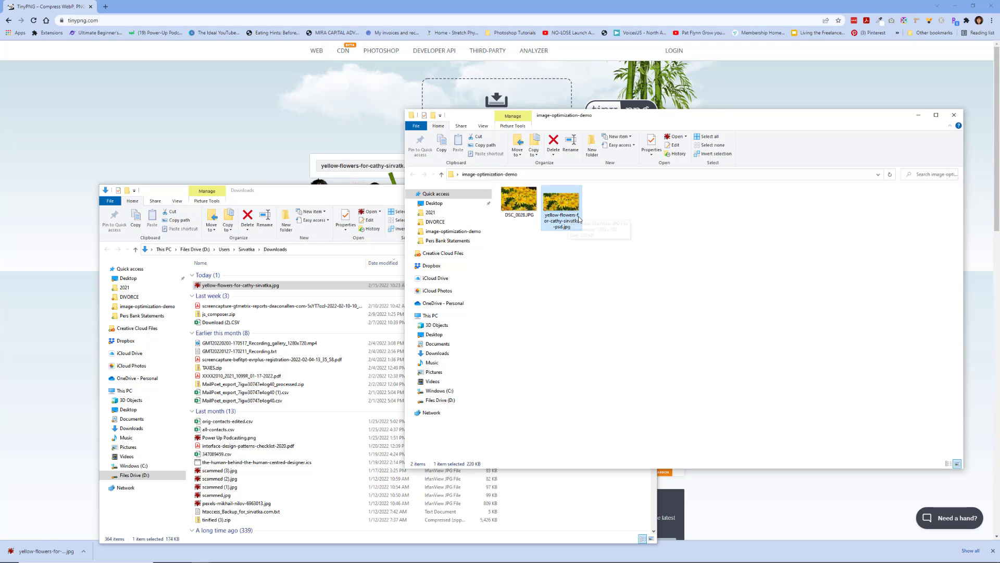
Move the compressed daisy JPEG from Downloads into image-optimization-demo and open it.
click(206, 287)
drag(207, 287, 714, 261)
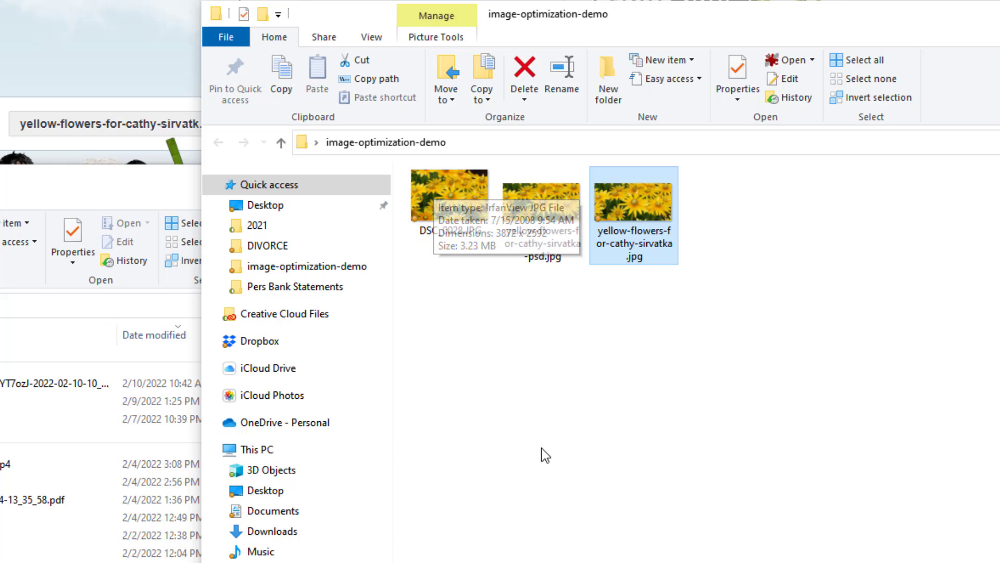
mouse_move(547, 239)
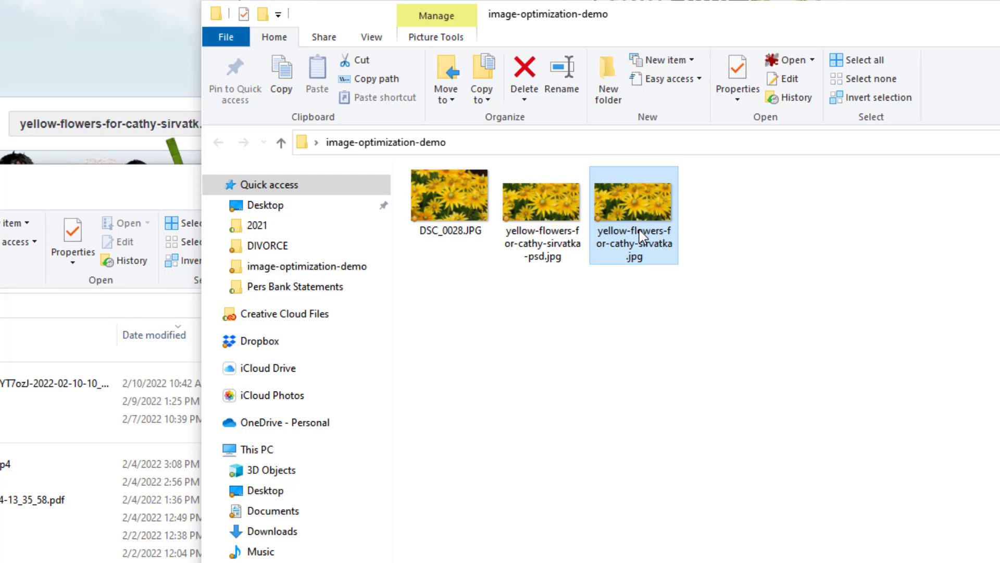
mouse_move(640, 229)
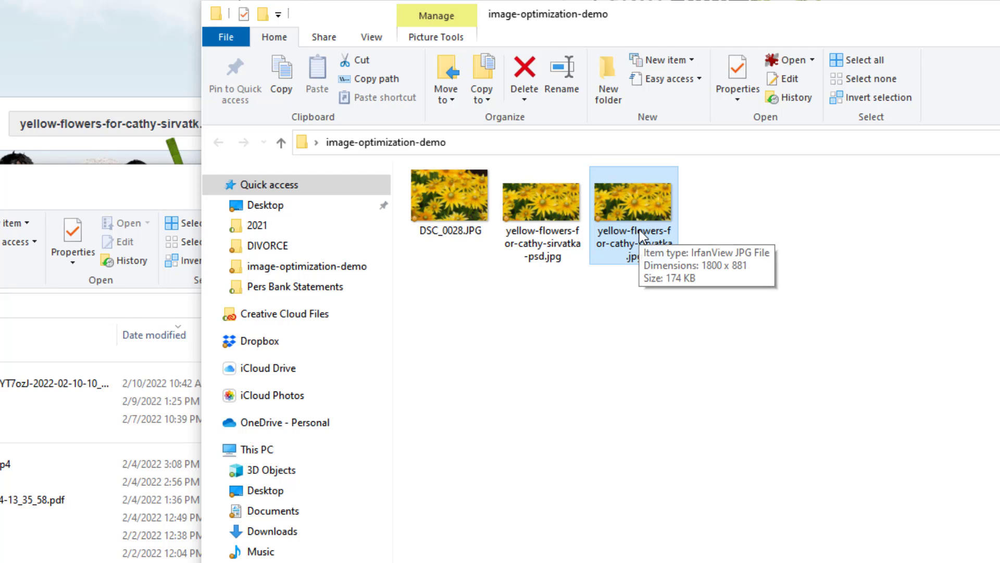
double_click(632, 203)
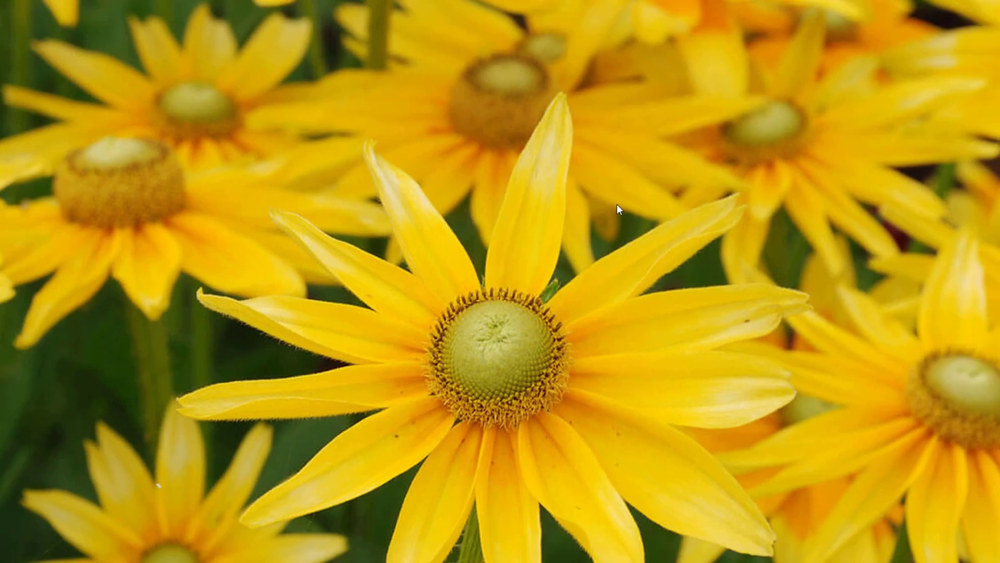
Advance from the compressed image past the -psd version to DSC_0028.JPG (3872×2592, 3.24 MB).
key(space)
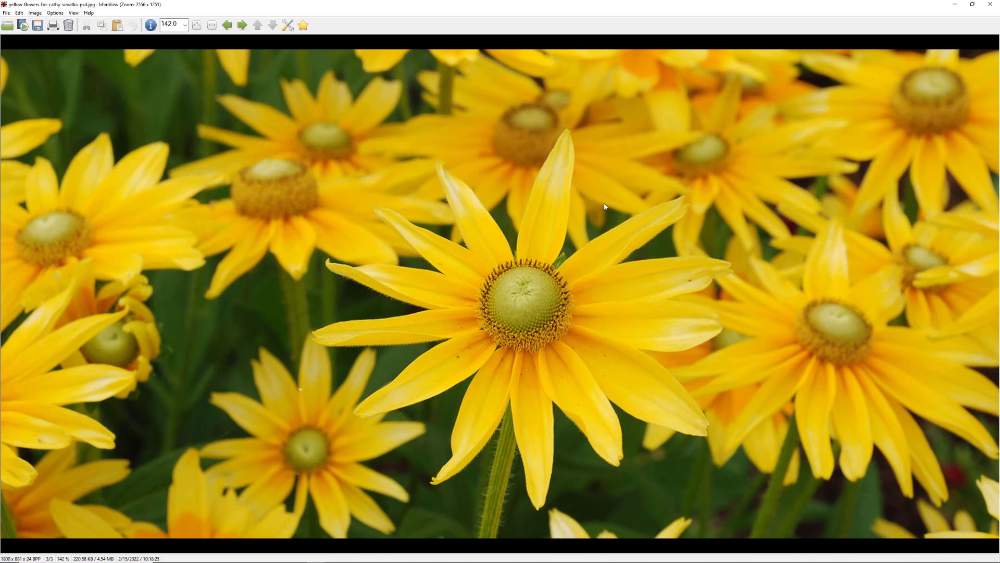
key(space)
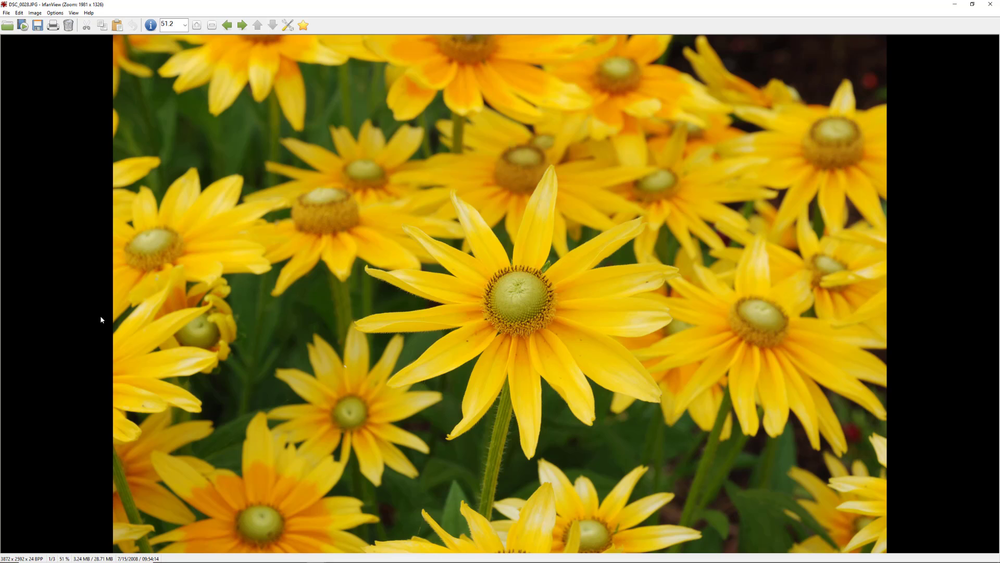
Compare the TinyPNG and -psd 1800×881 images, zooming the -psd view between 97% and 142%.
key(Right)
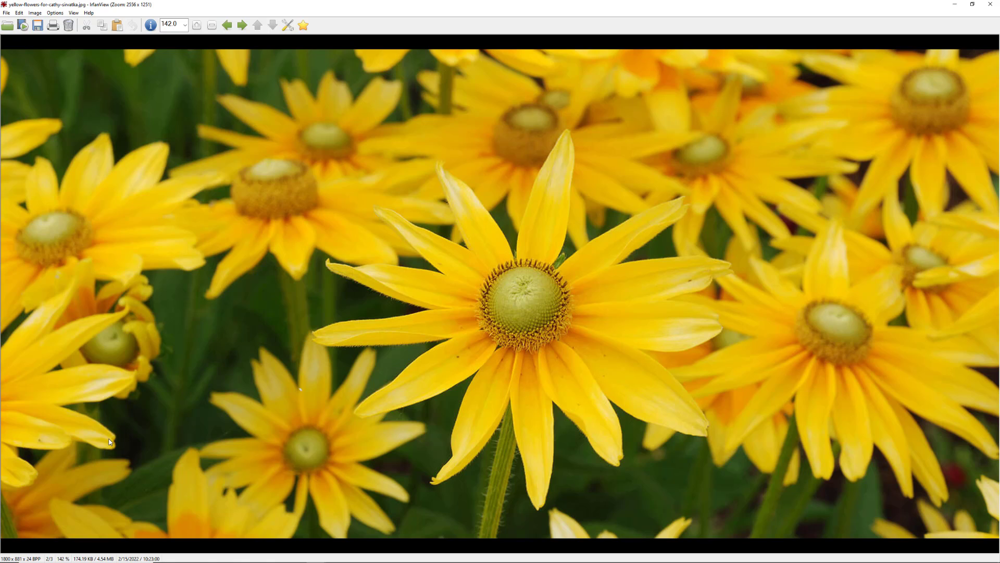
key(minus)
key(minus)
key(minus)
key(minus)
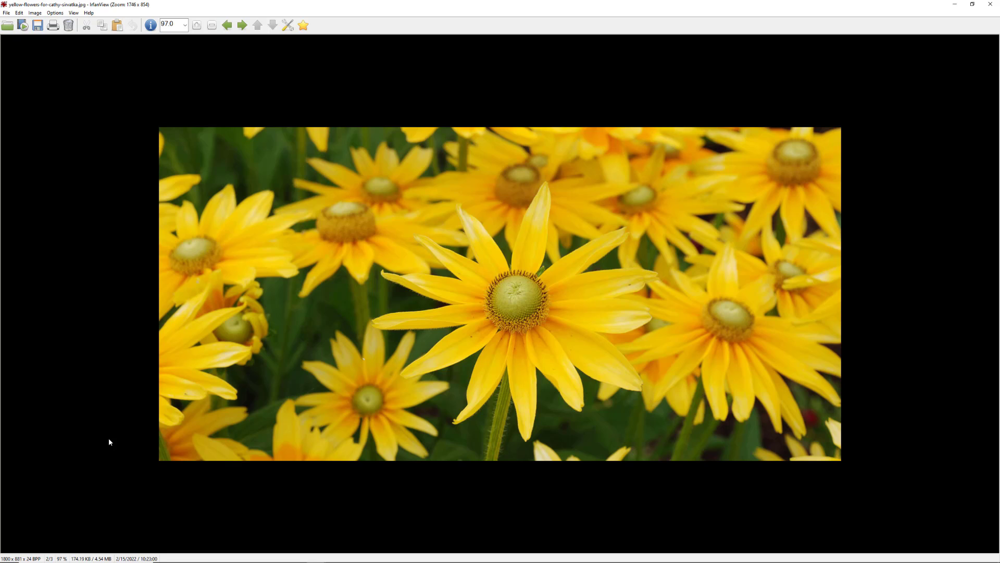
key(space)
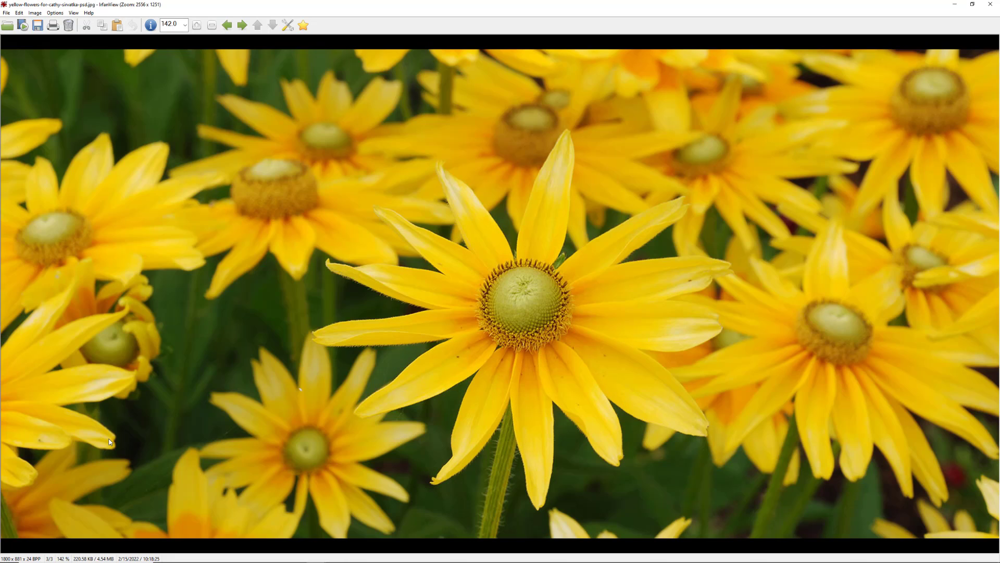
key(minus)
key(minus)
key(minus)
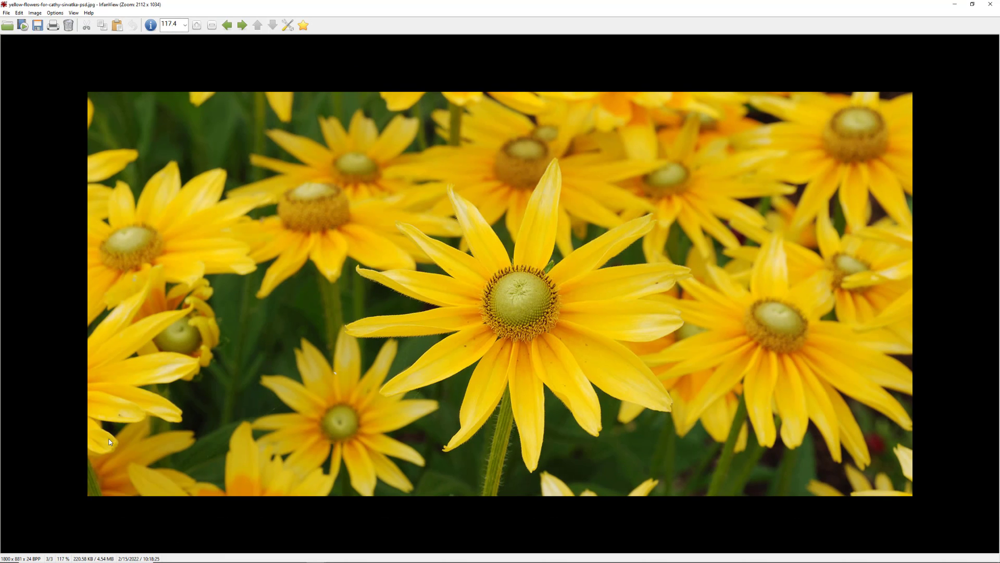
key(minus)
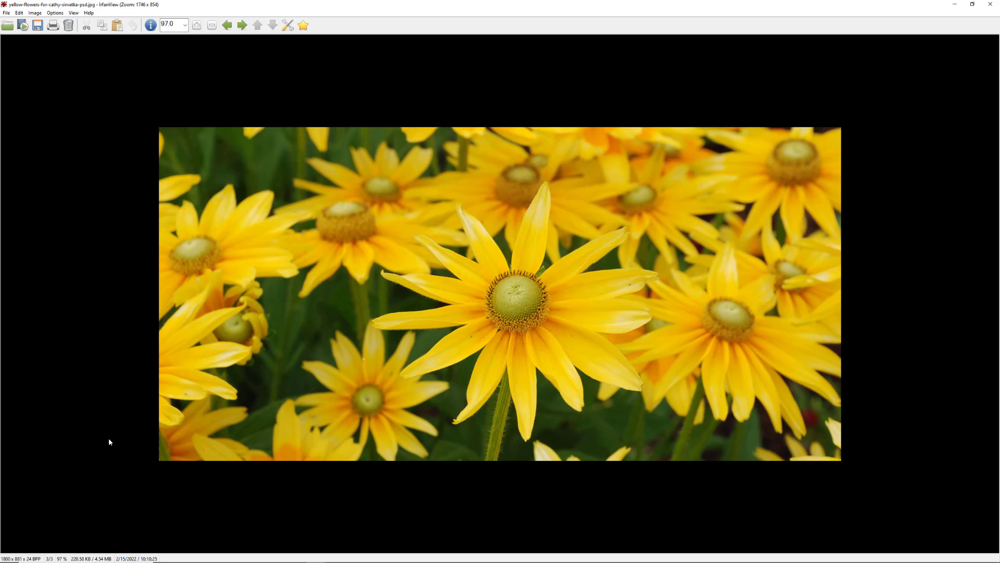
key(plus)
key(plus)
key(plus)
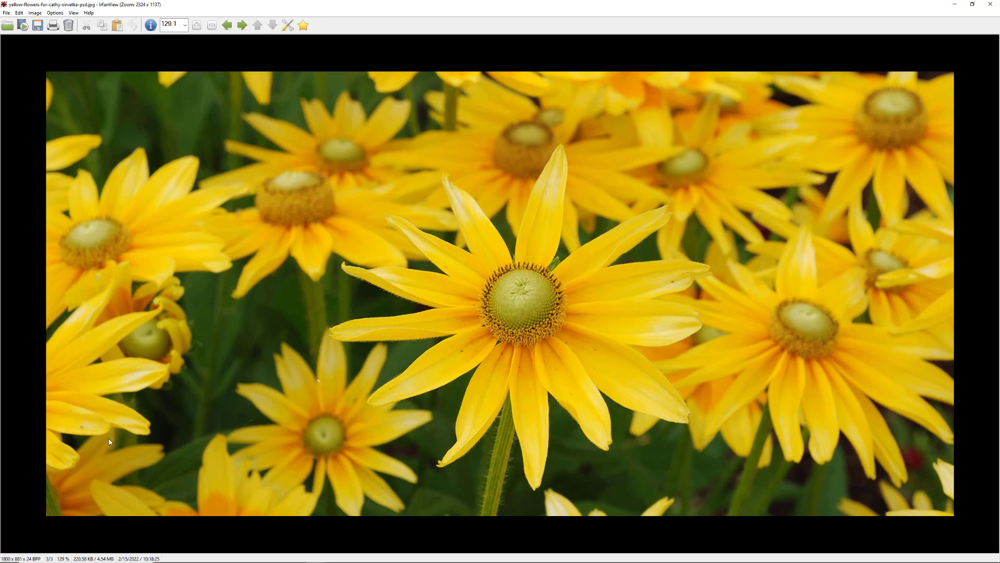
key(plus)
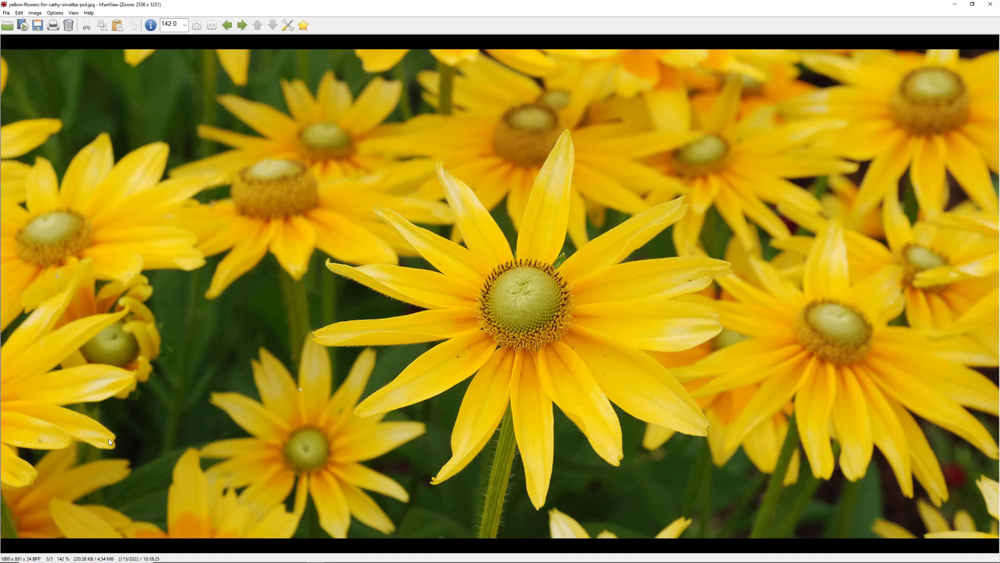
scroll(110, 442, down, 4)
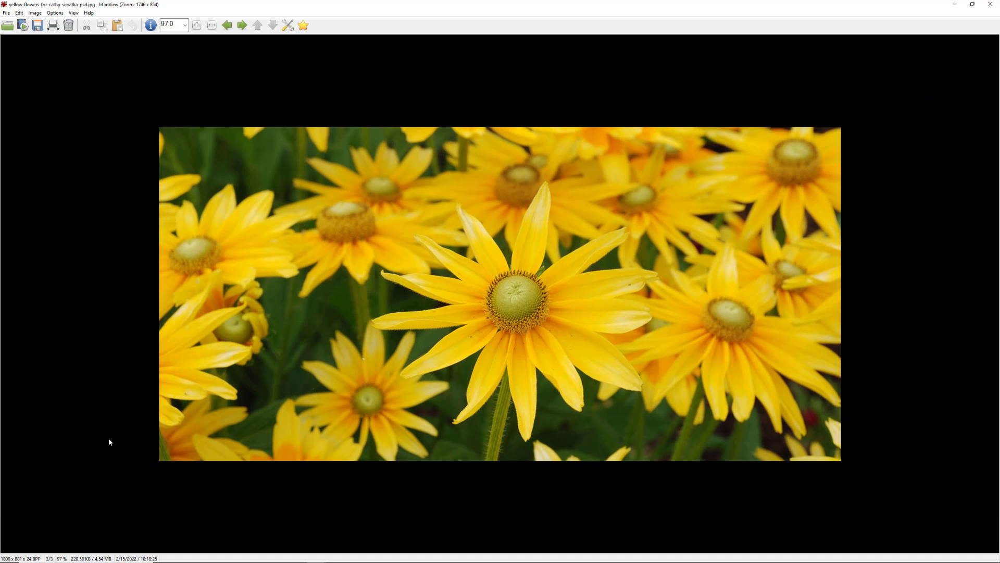